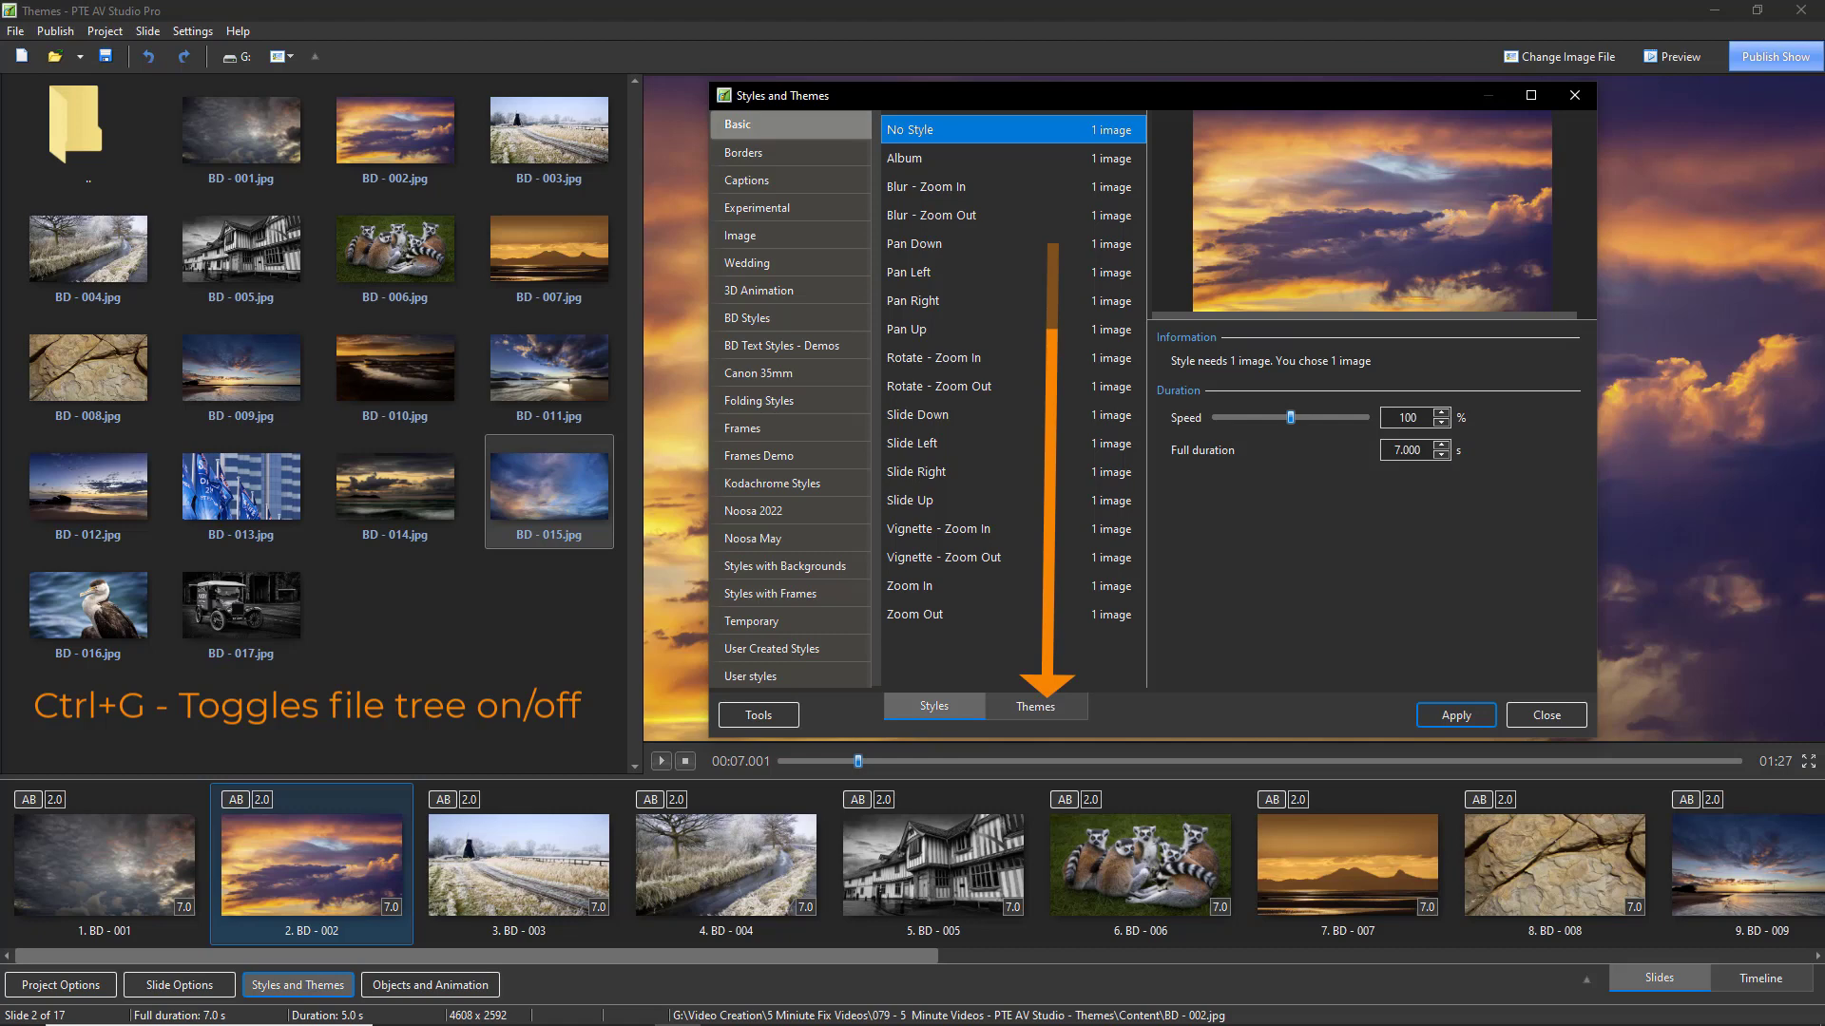
# Switch the Styles and Themes window to its Themes list.
pyautogui.click(1035, 706)
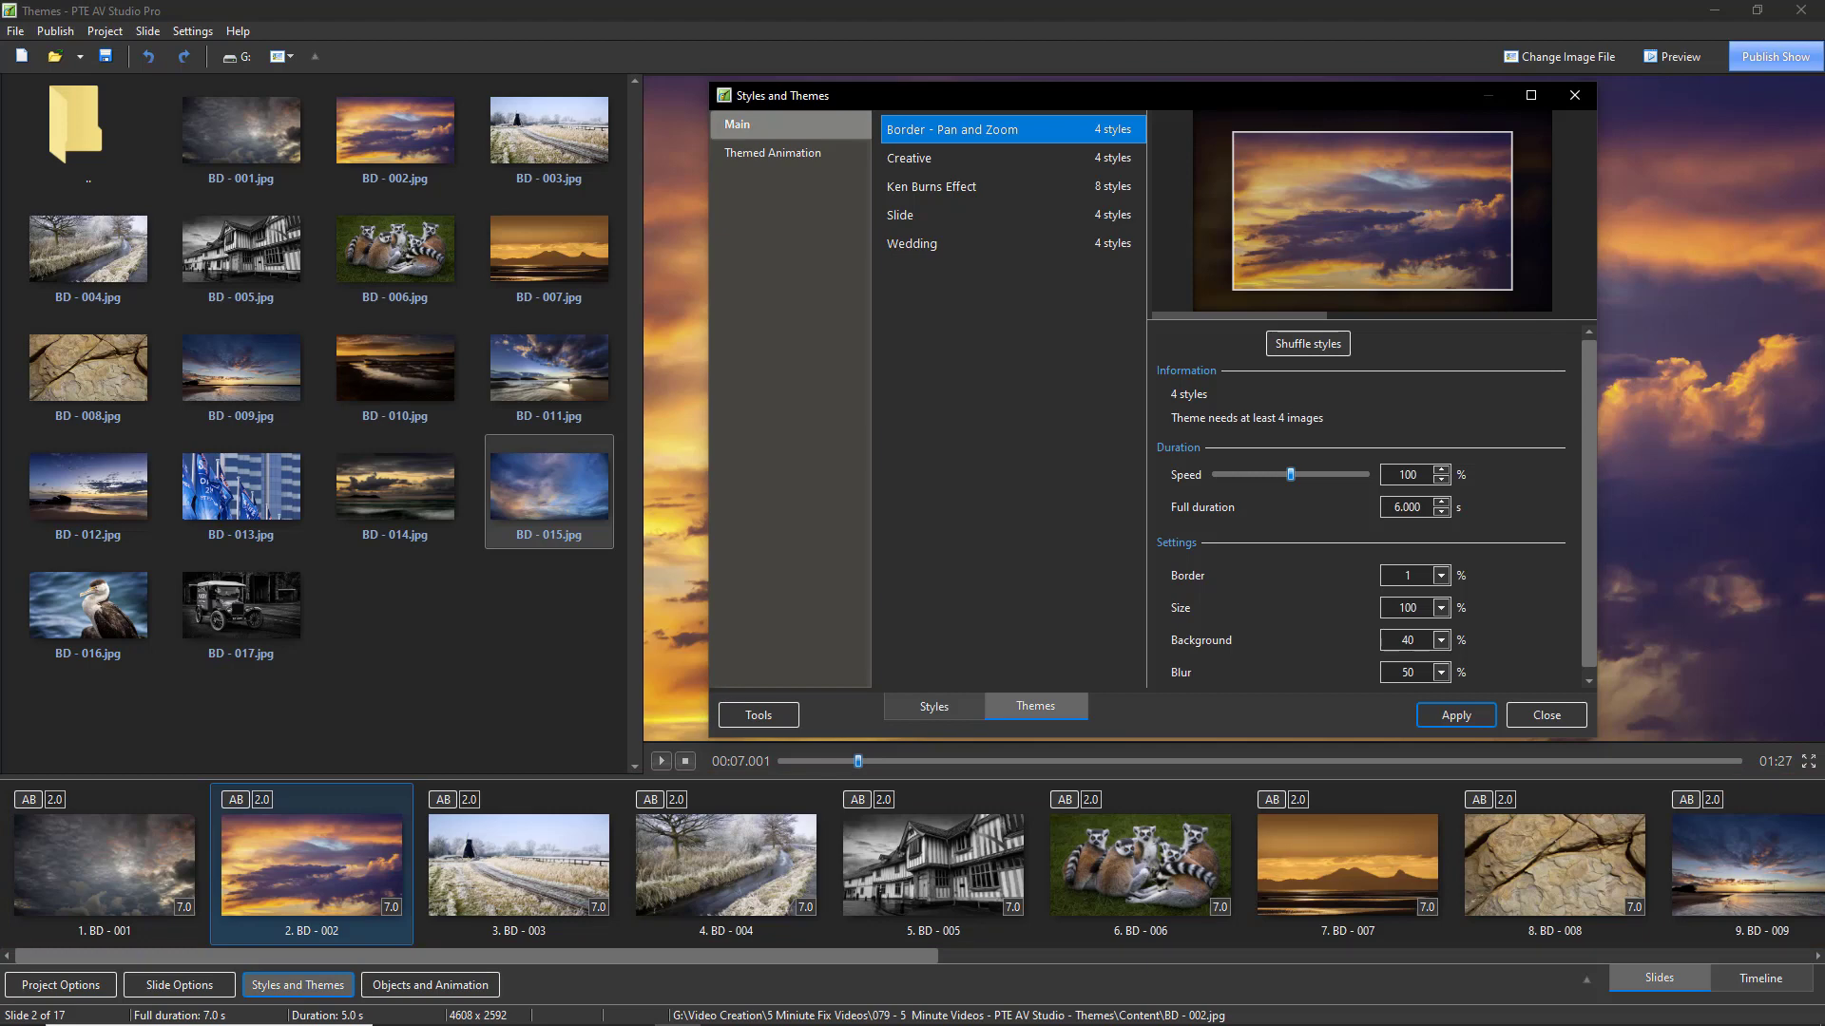
# Preview the Ken Burns Effect theme, then bring up the Tools options for managing themes.
pyautogui.click(1012, 187)
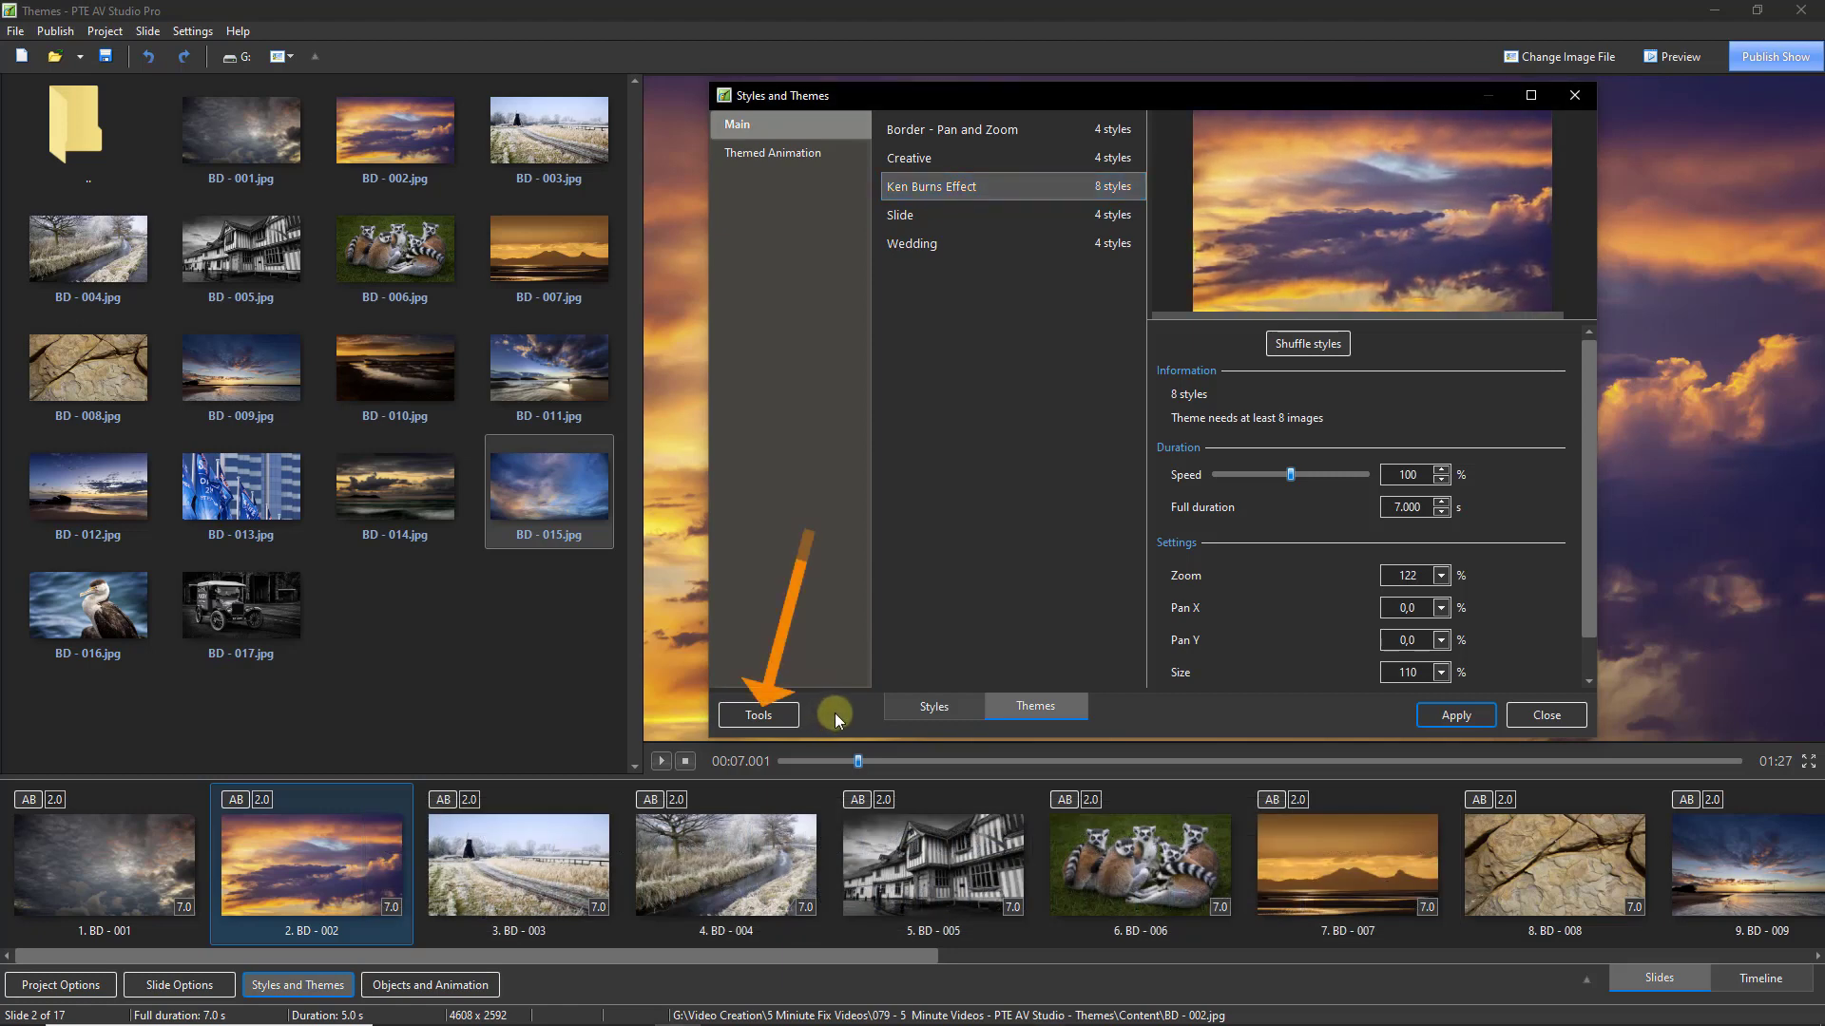
pyautogui.click(767, 713)
# Create a new empty theme and expand the Basic group, leaving no Basic styles ticked.
pyautogui.click(776, 718)
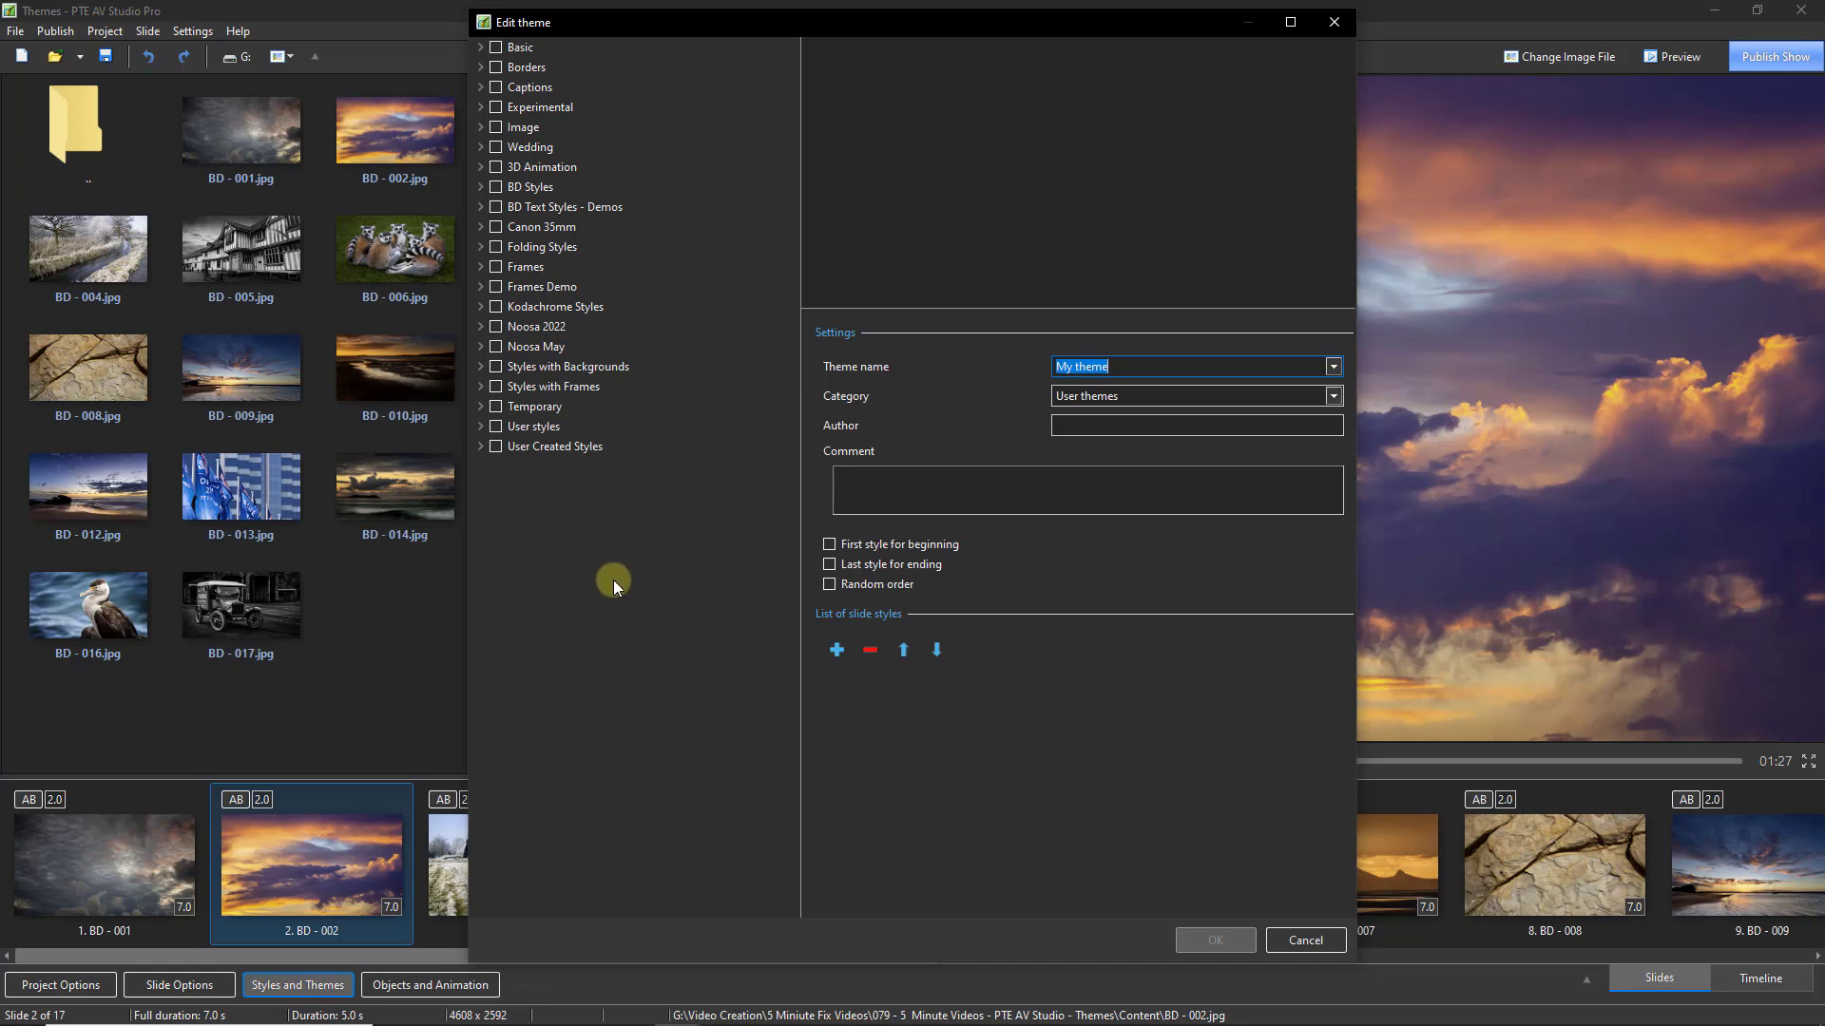
pyautogui.click(481, 47)
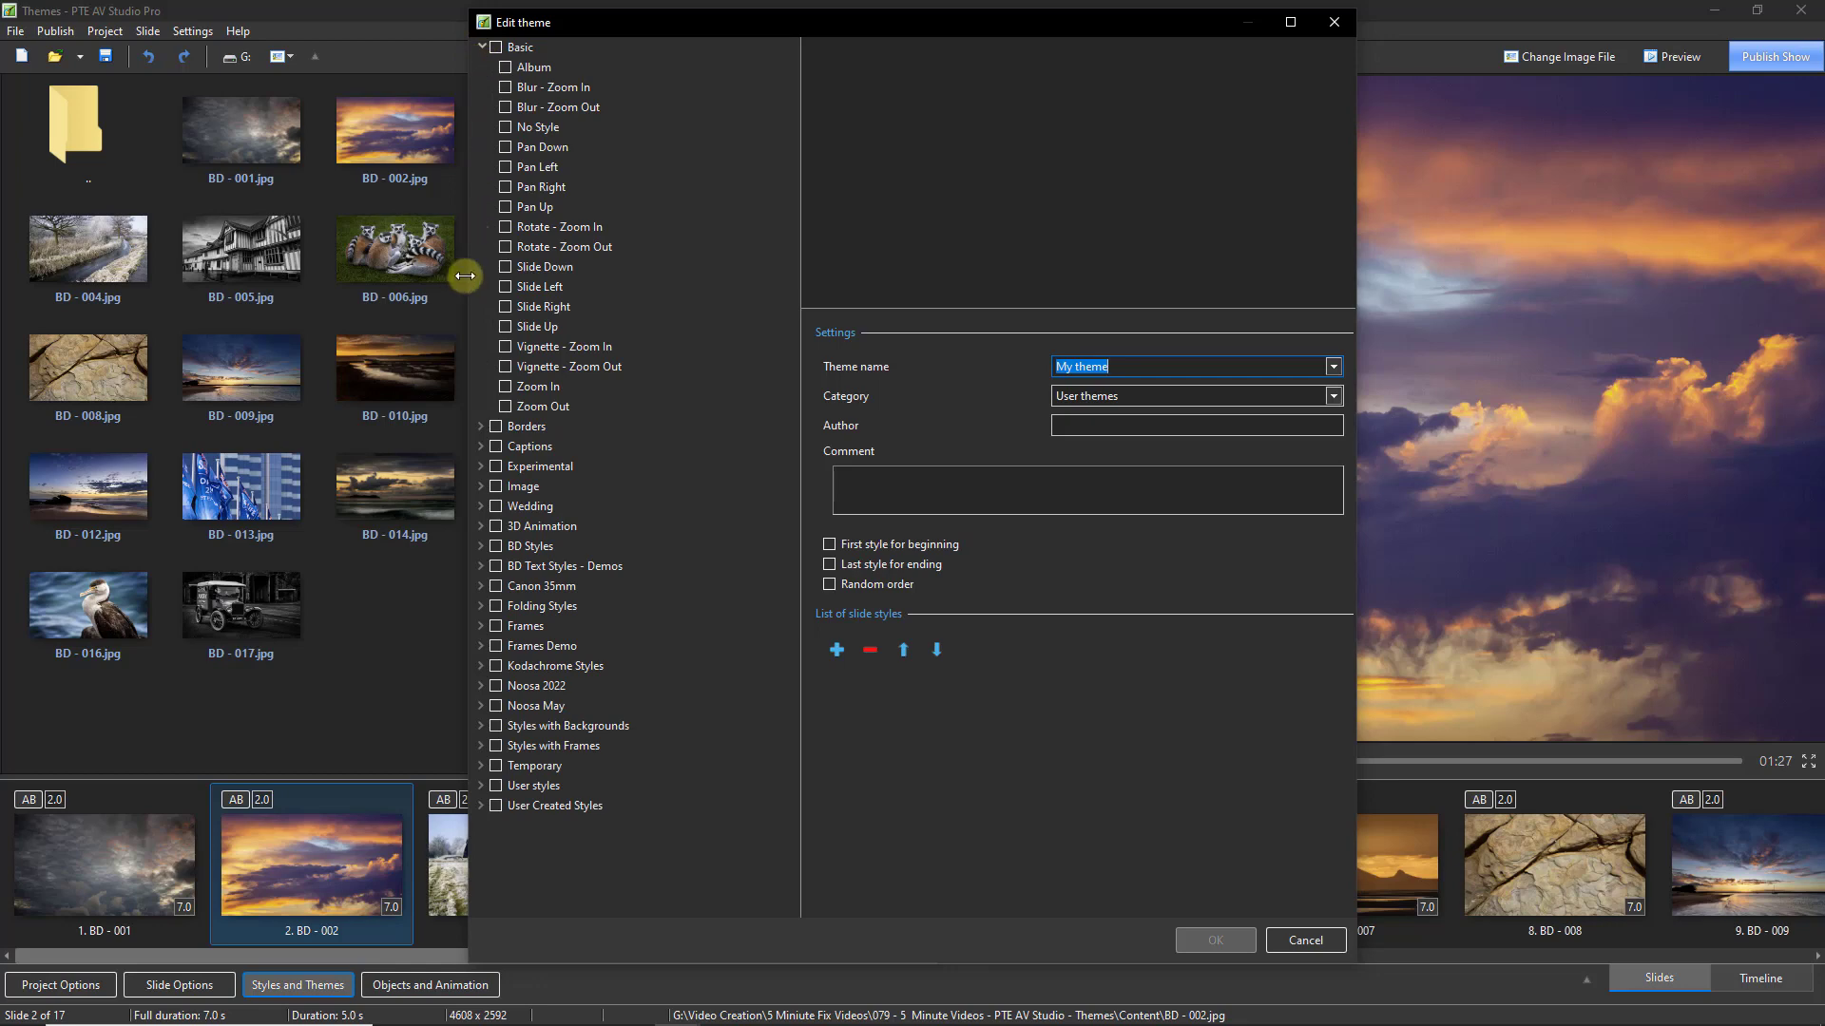
pyautogui.click(481, 47)
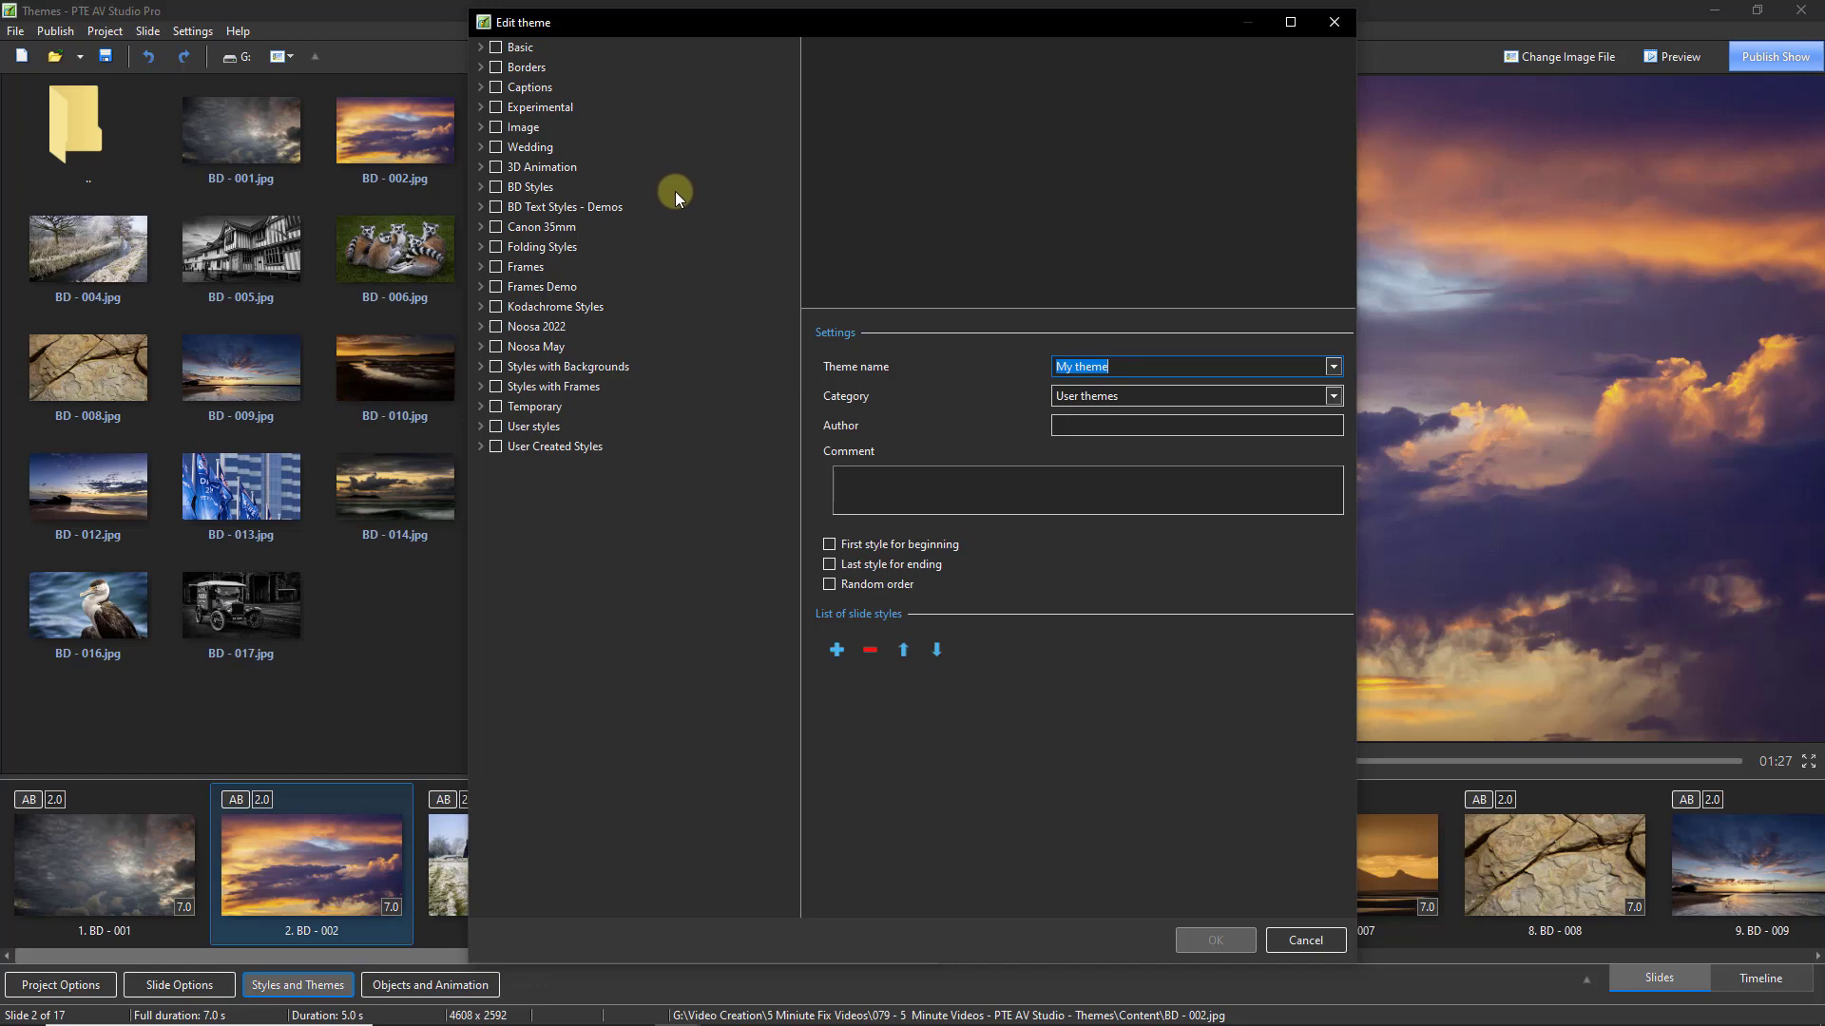
pyautogui.click(495, 49)
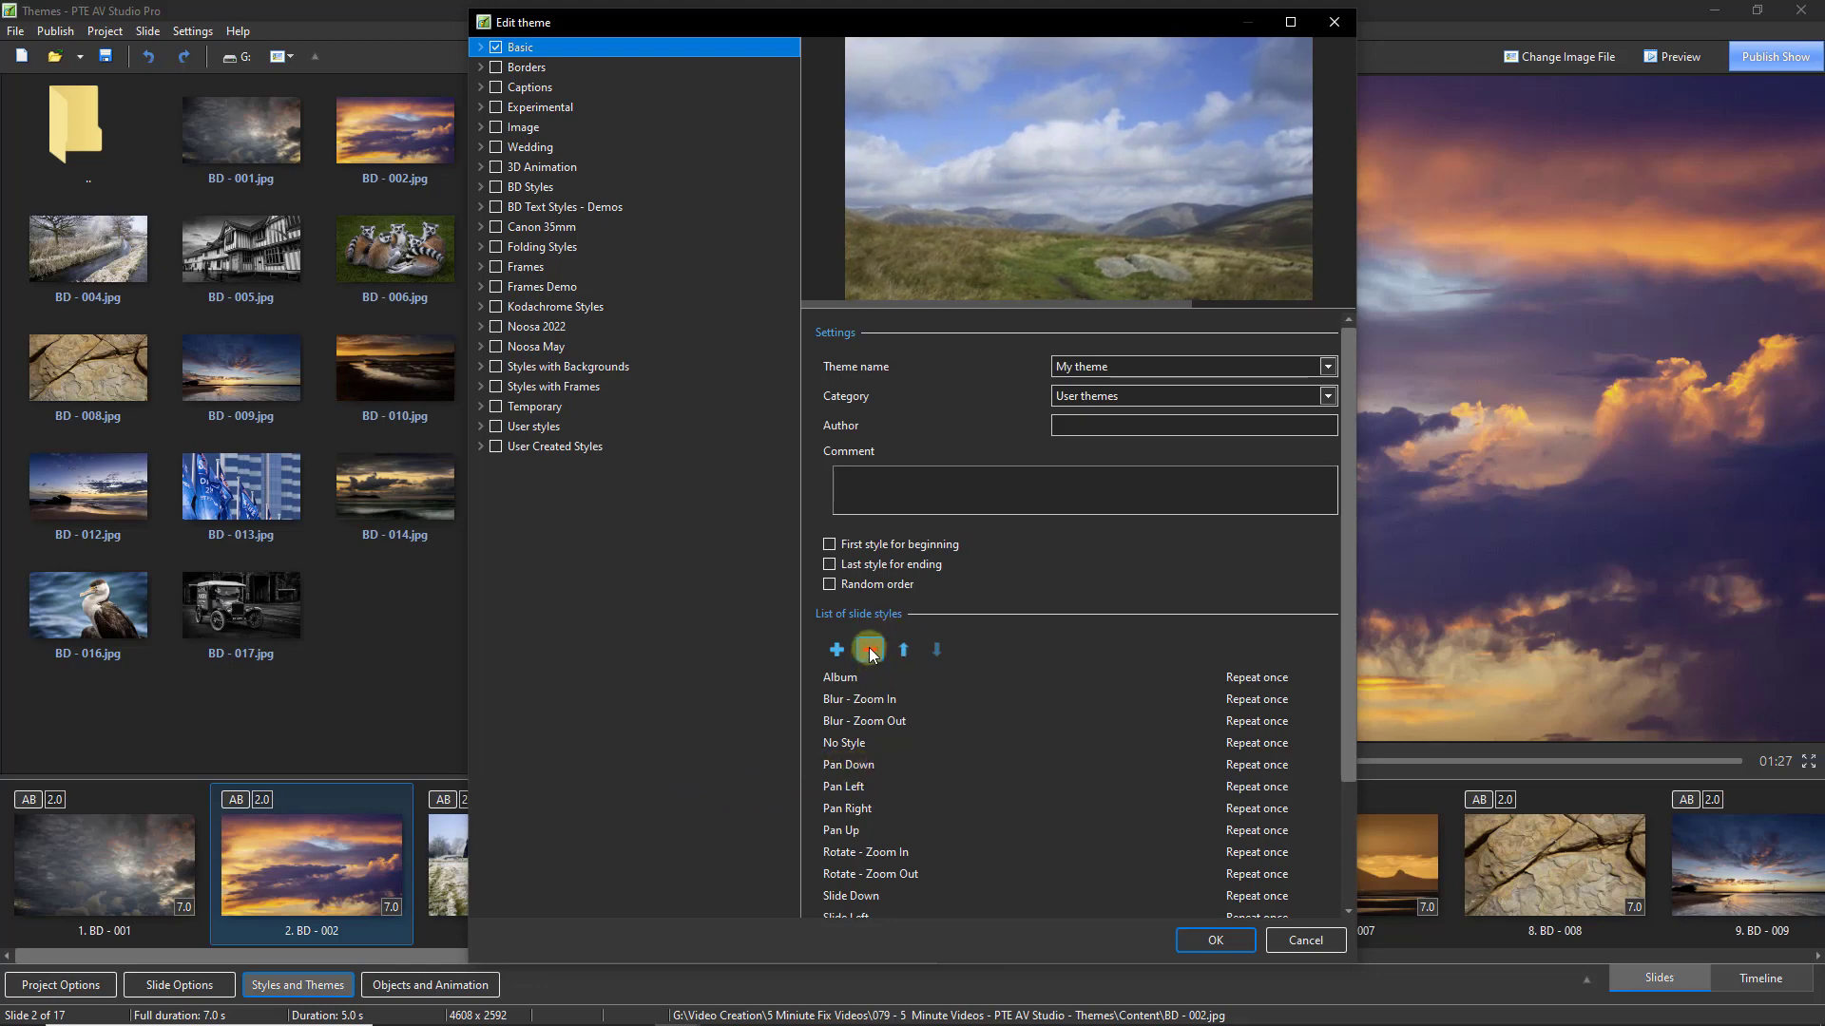
pyautogui.click(495, 48)
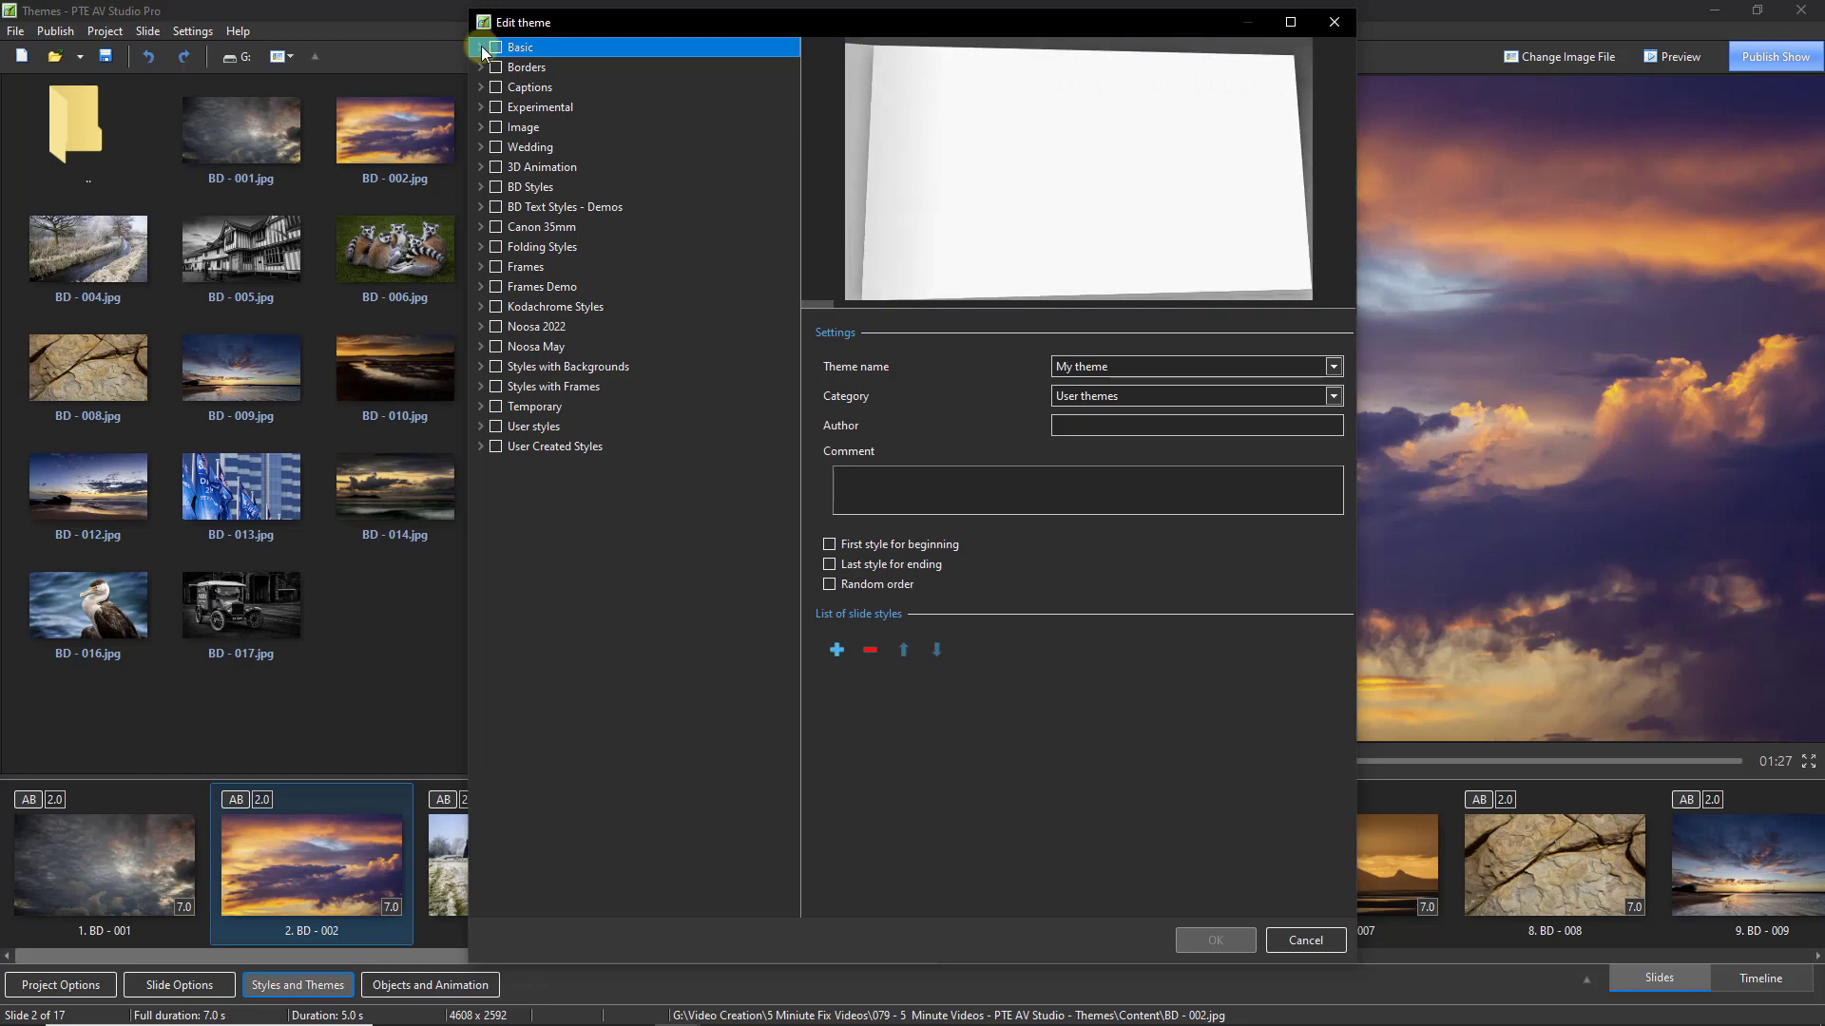
pyautogui.click(480, 46)
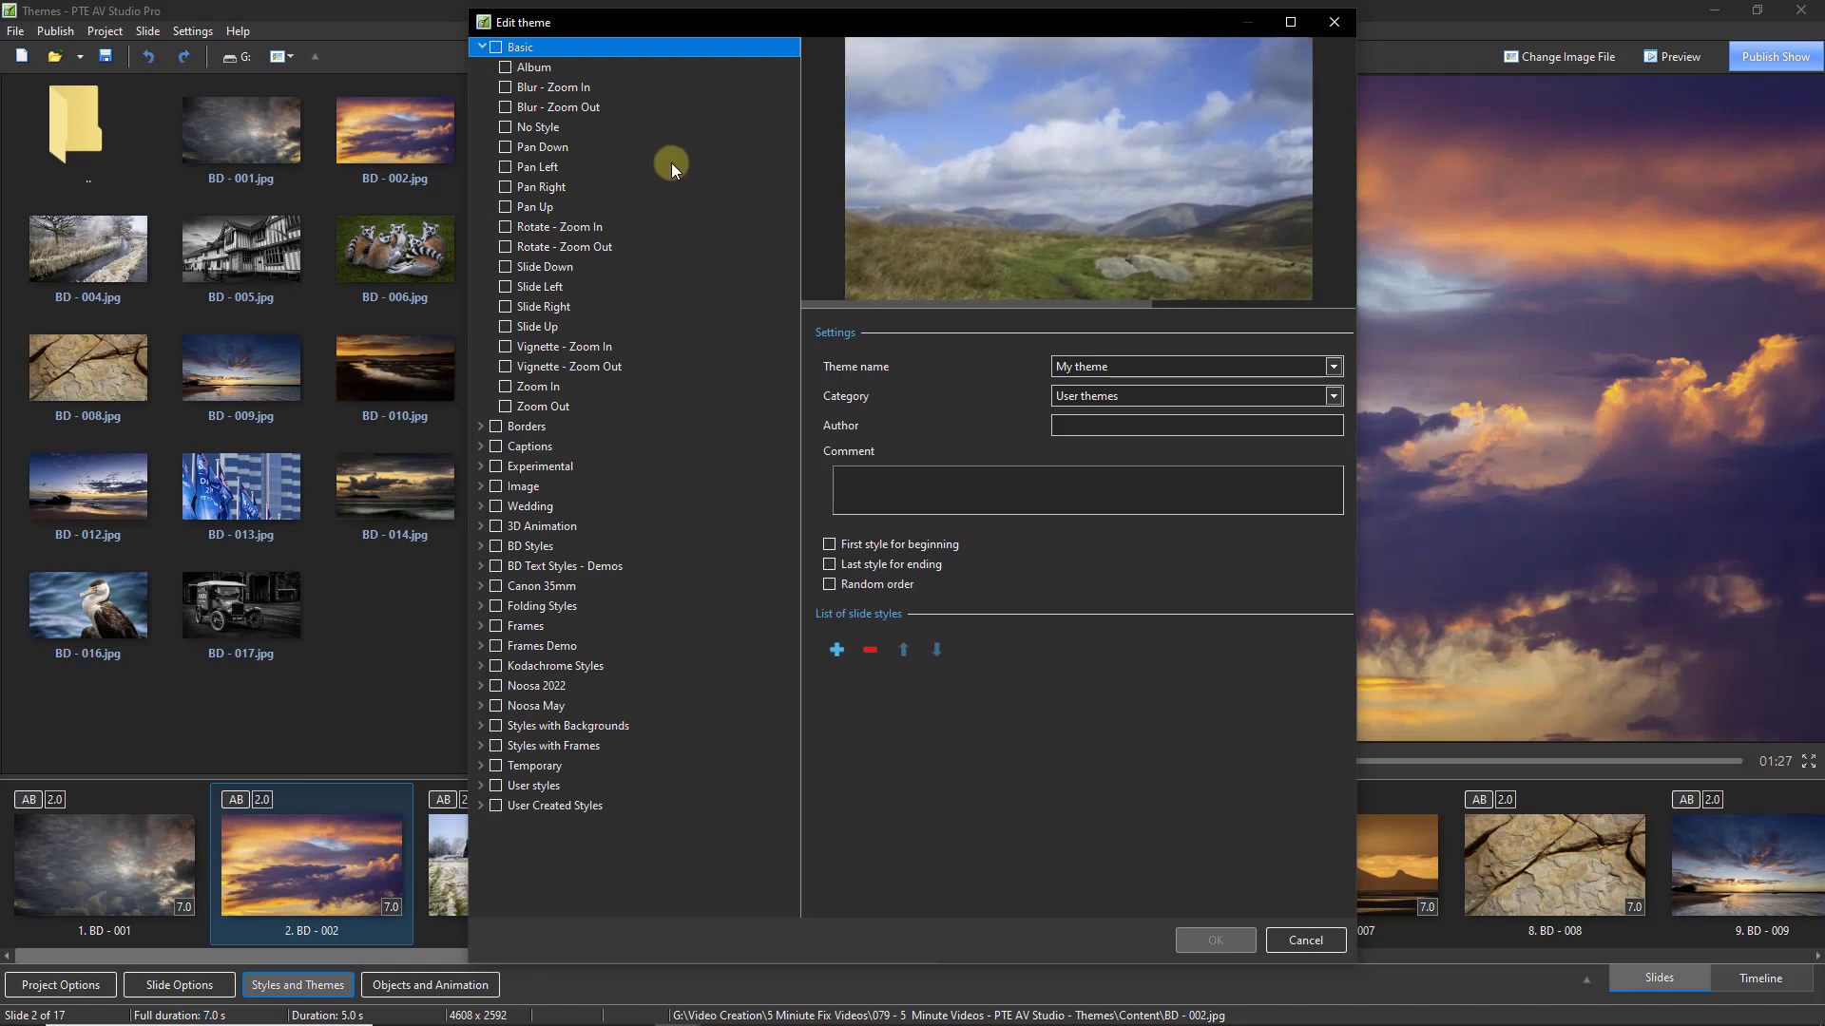
# Add Pan Down, Rotate - Zoom In, Slide Right and Vignette - Zoom Out to the theme.
pyautogui.click(506, 147)
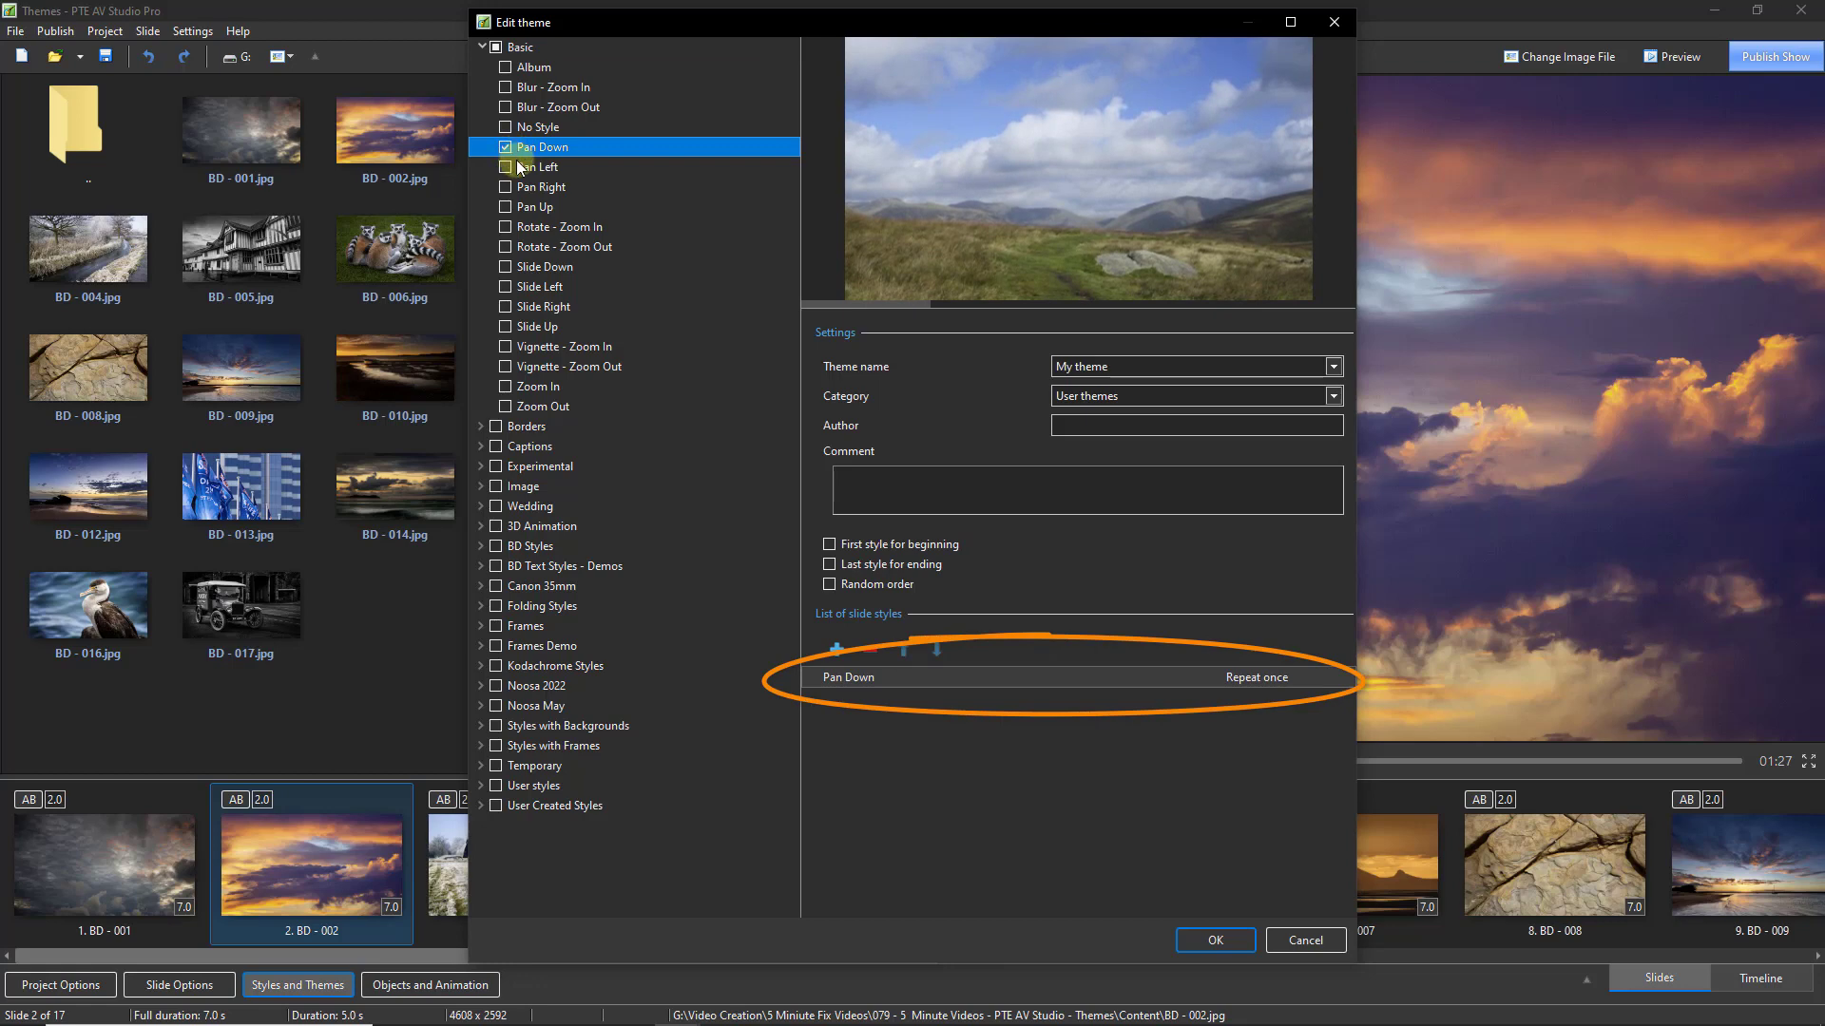
pyautogui.click(504, 226)
pyautogui.click(505, 306)
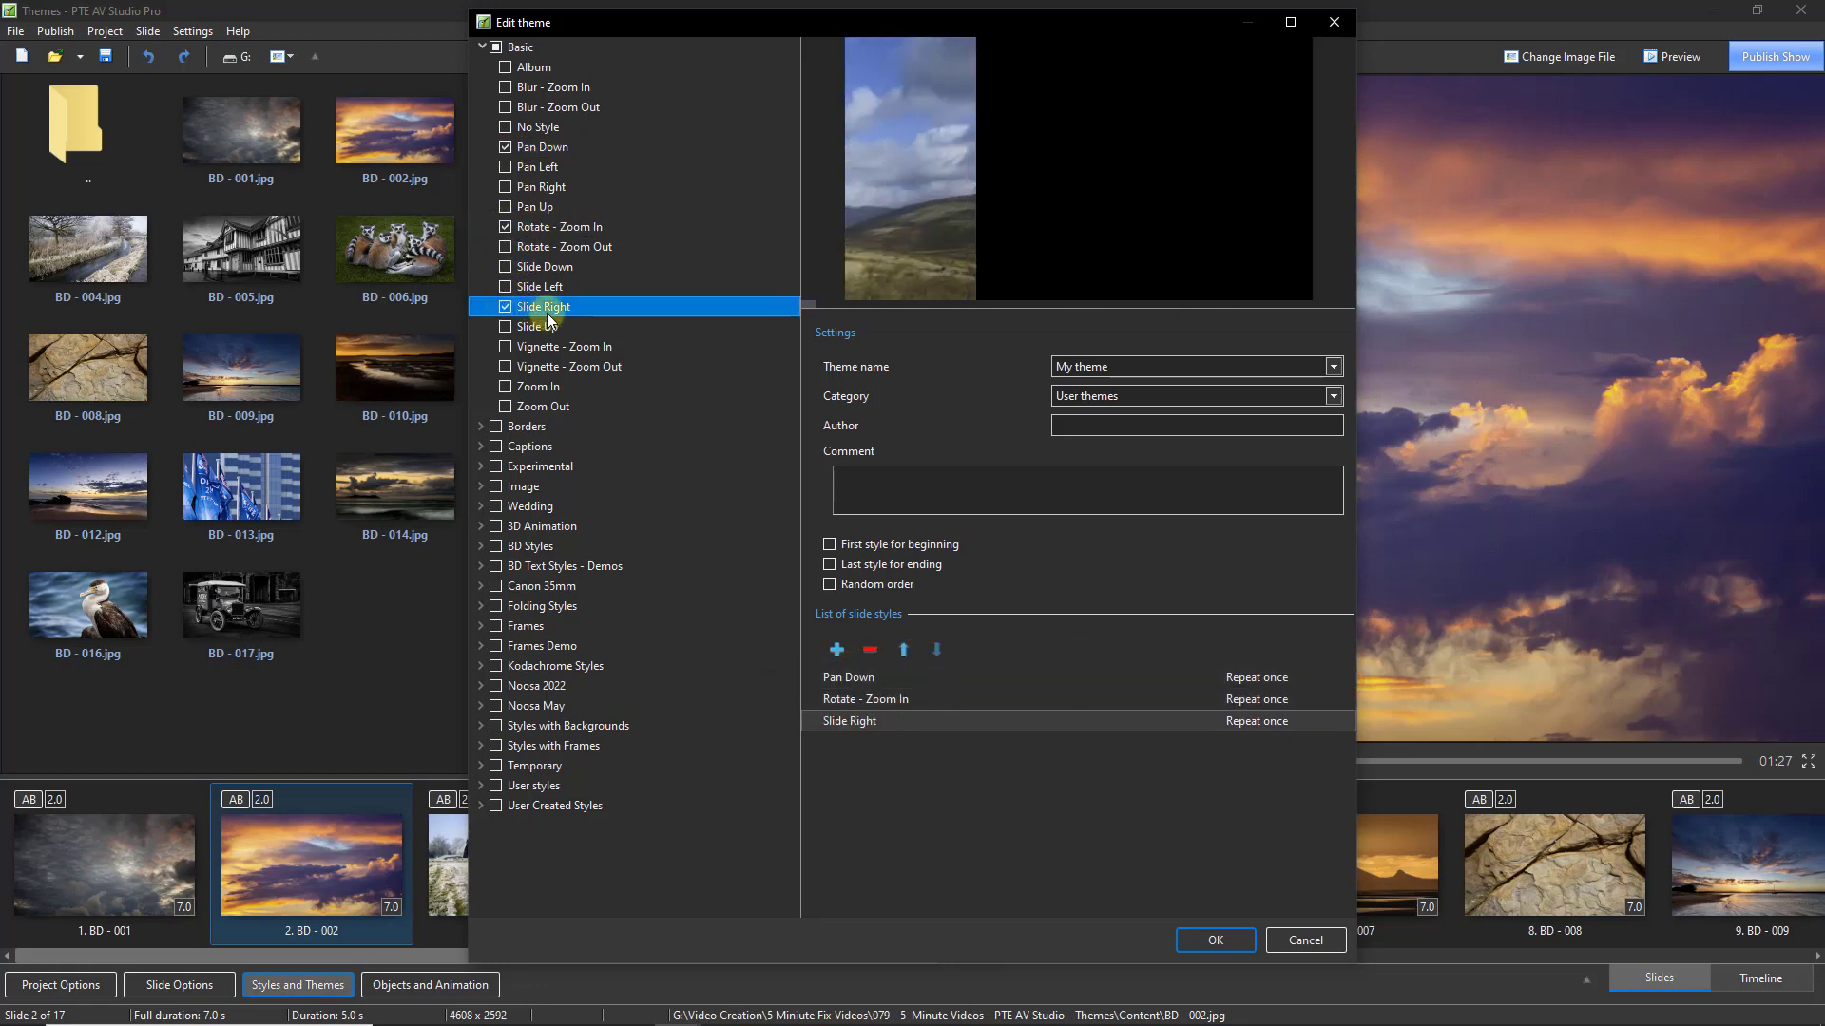
pyautogui.click(541, 367)
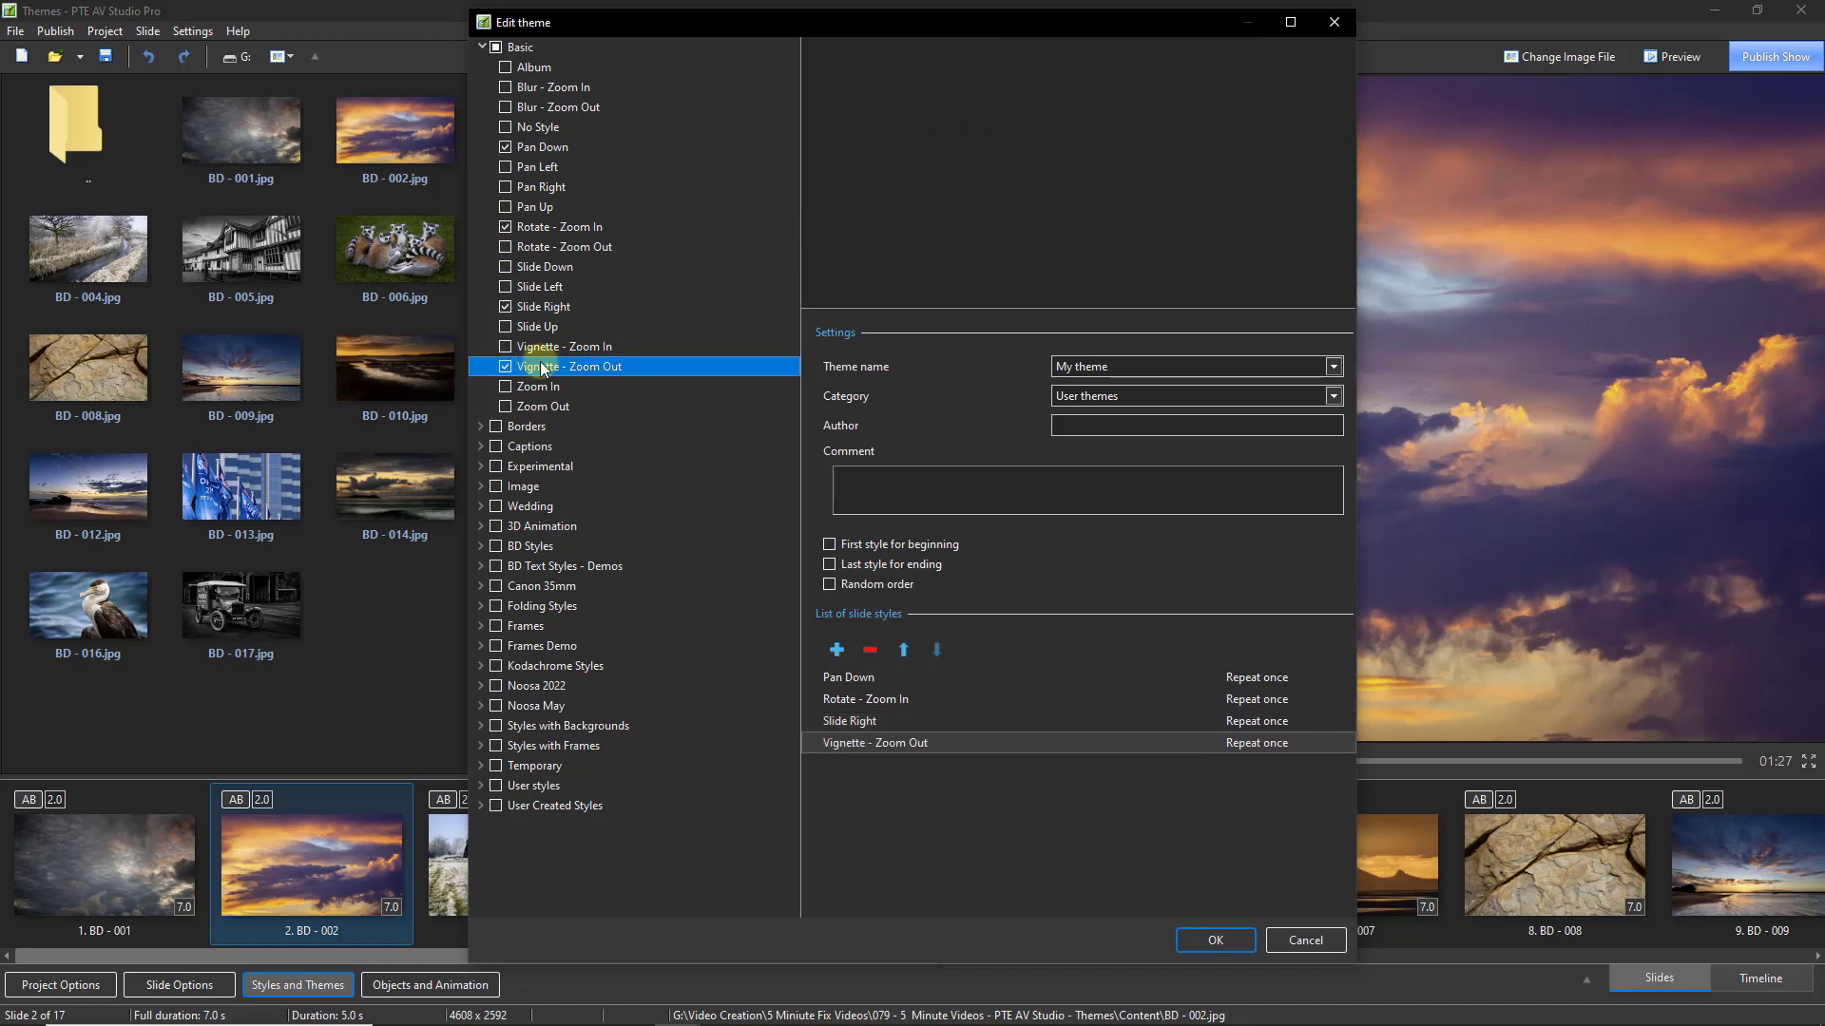
# Add Border - Perspective Pan Left, Border - Zoom Out and Frame - Pan Left Zoom Out from Borders.
pyautogui.click(481, 428)
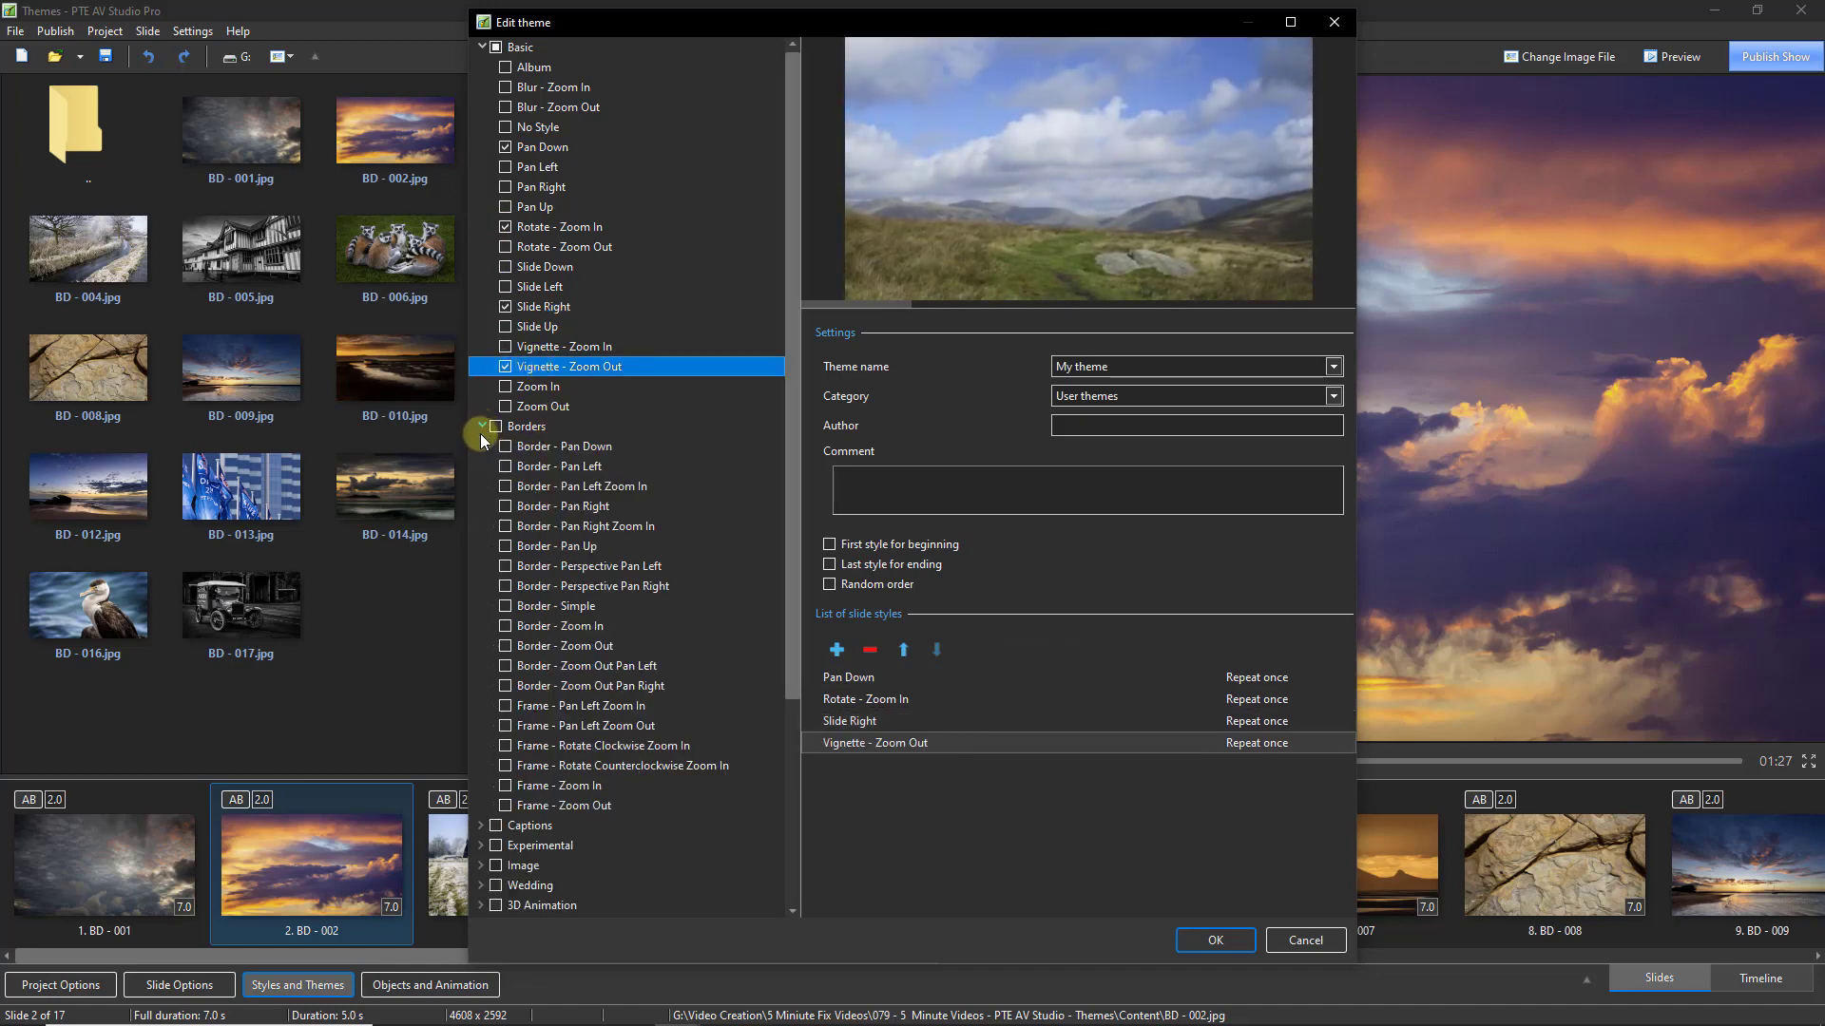
pyautogui.click(505, 569)
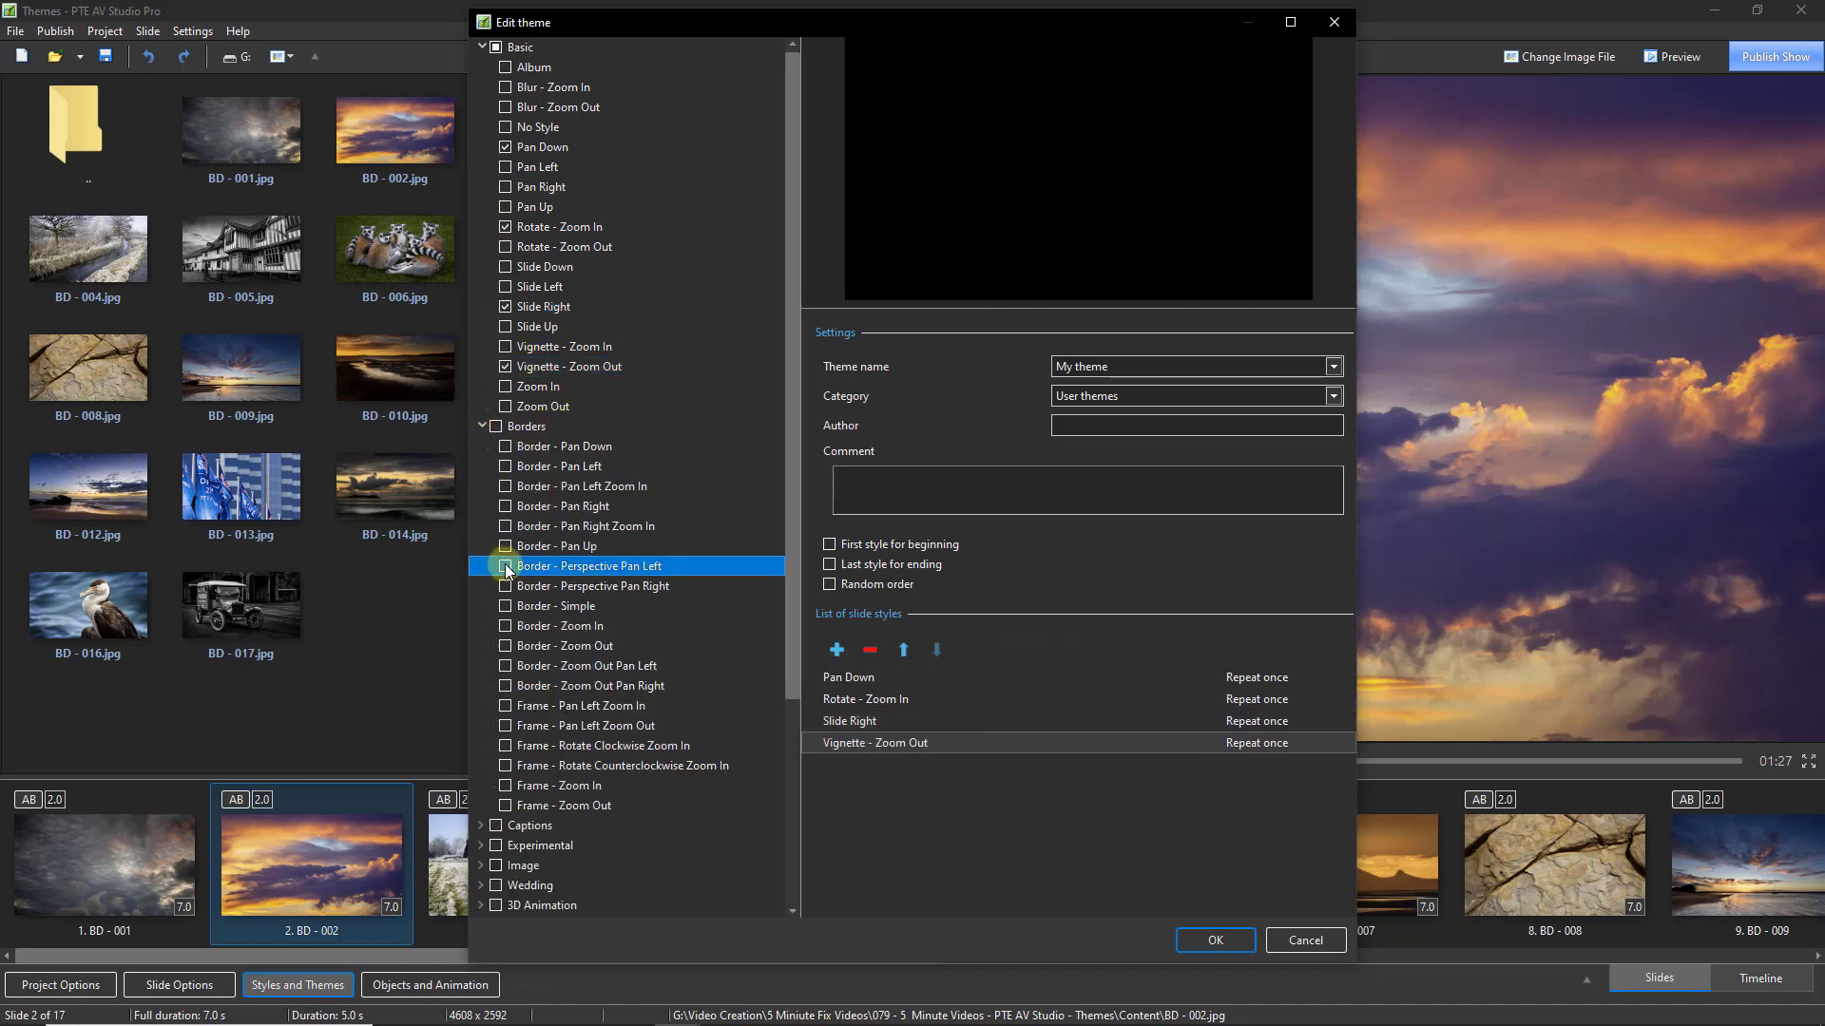
pyautogui.click(506, 648)
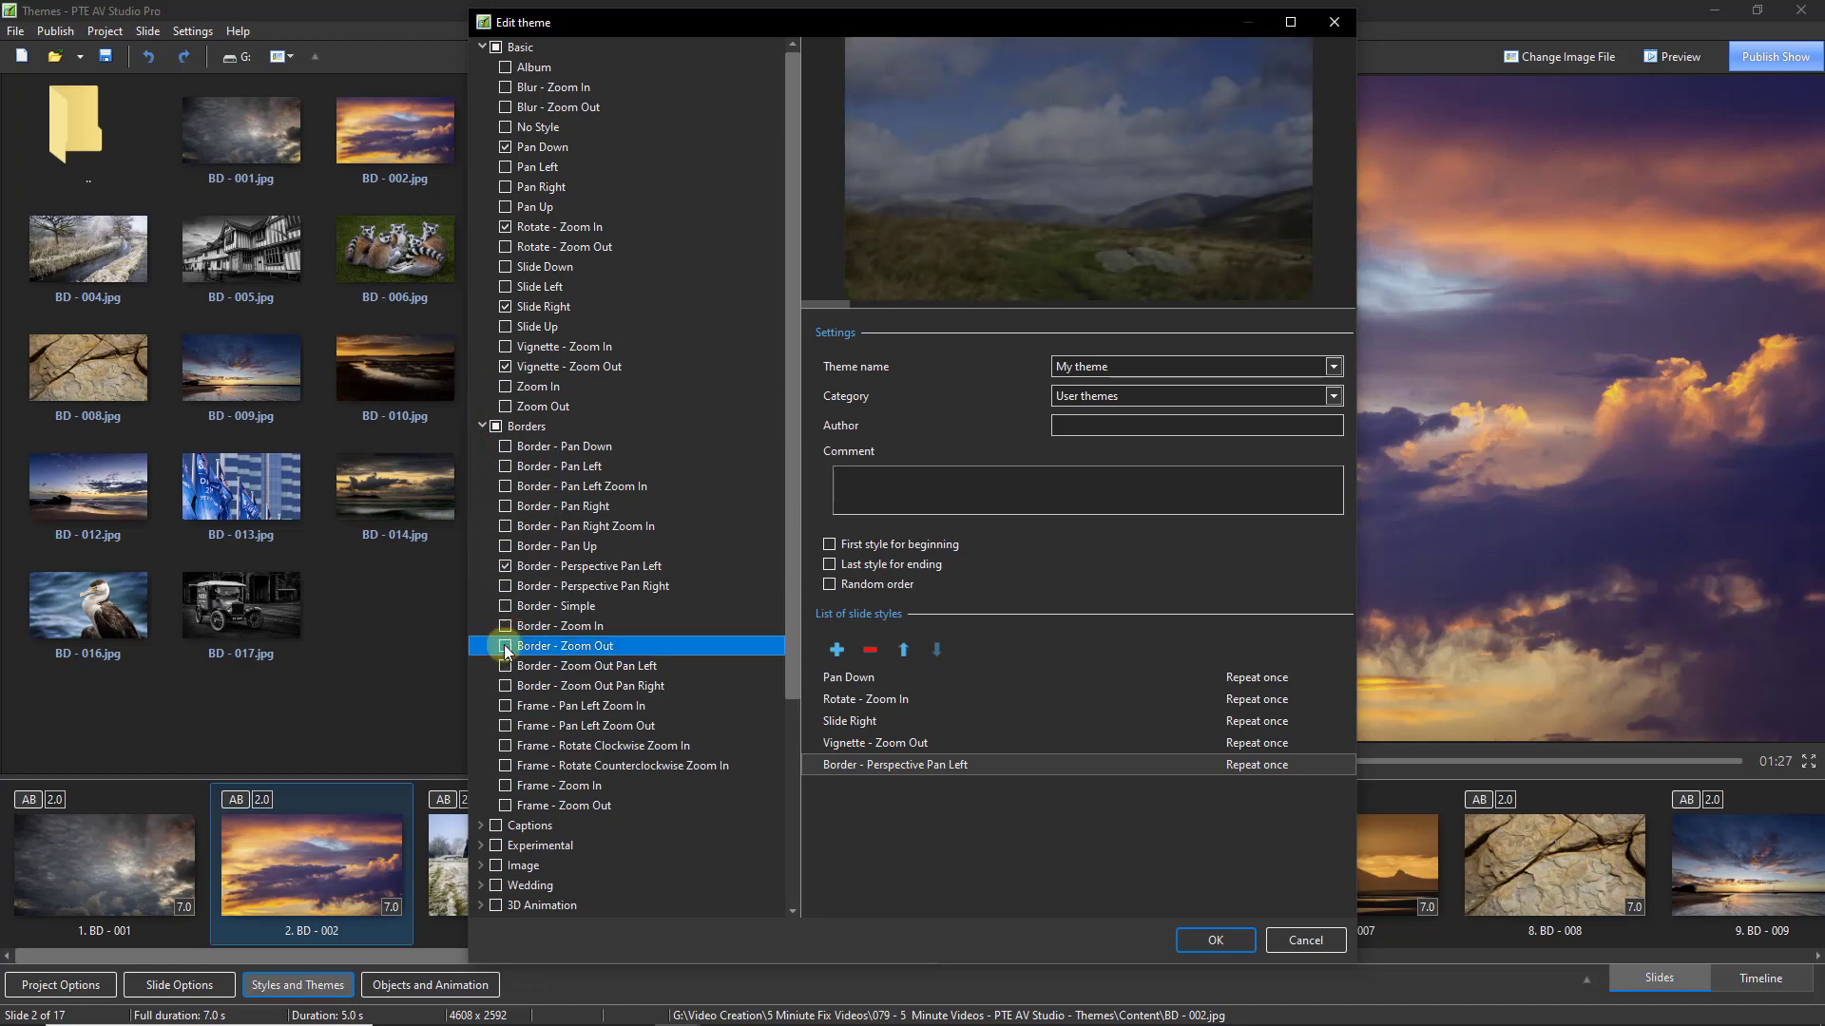
pyautogui.click(506, 727)
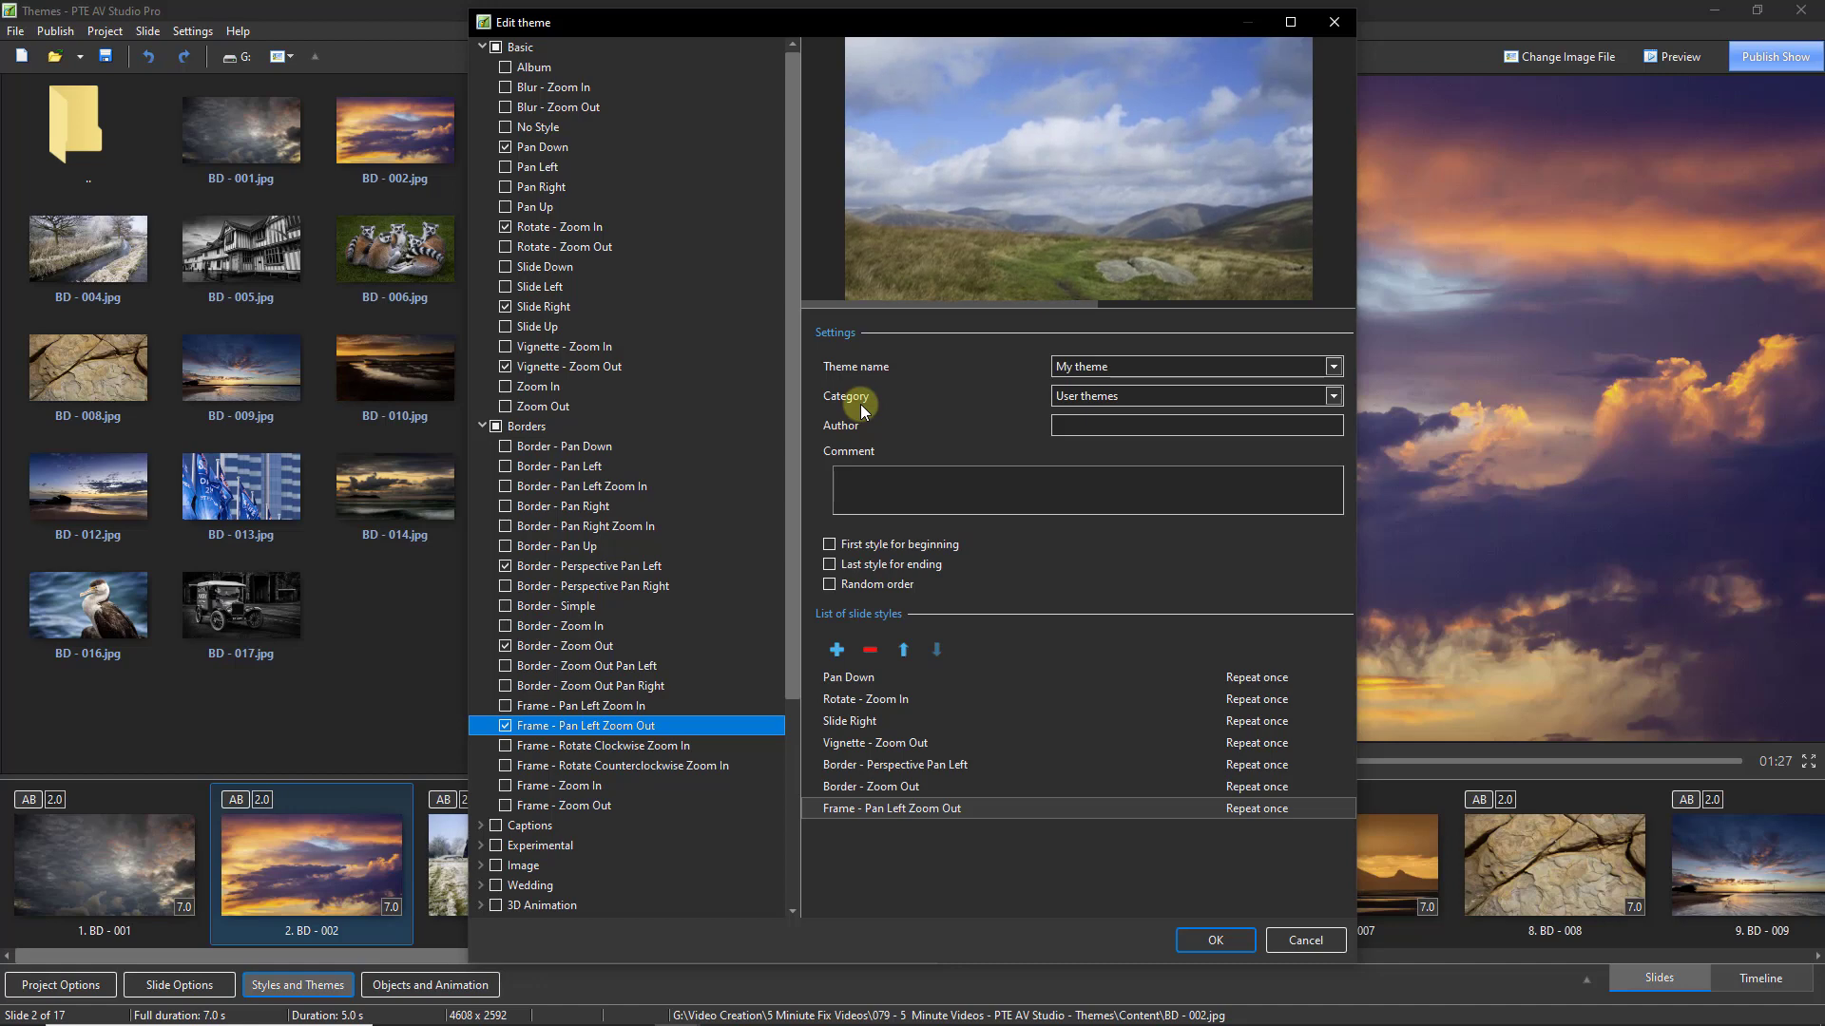
# Name the theme Random in a new custom category, entering the author and a descriptive comment.
pyautogui.click(1097, 425)
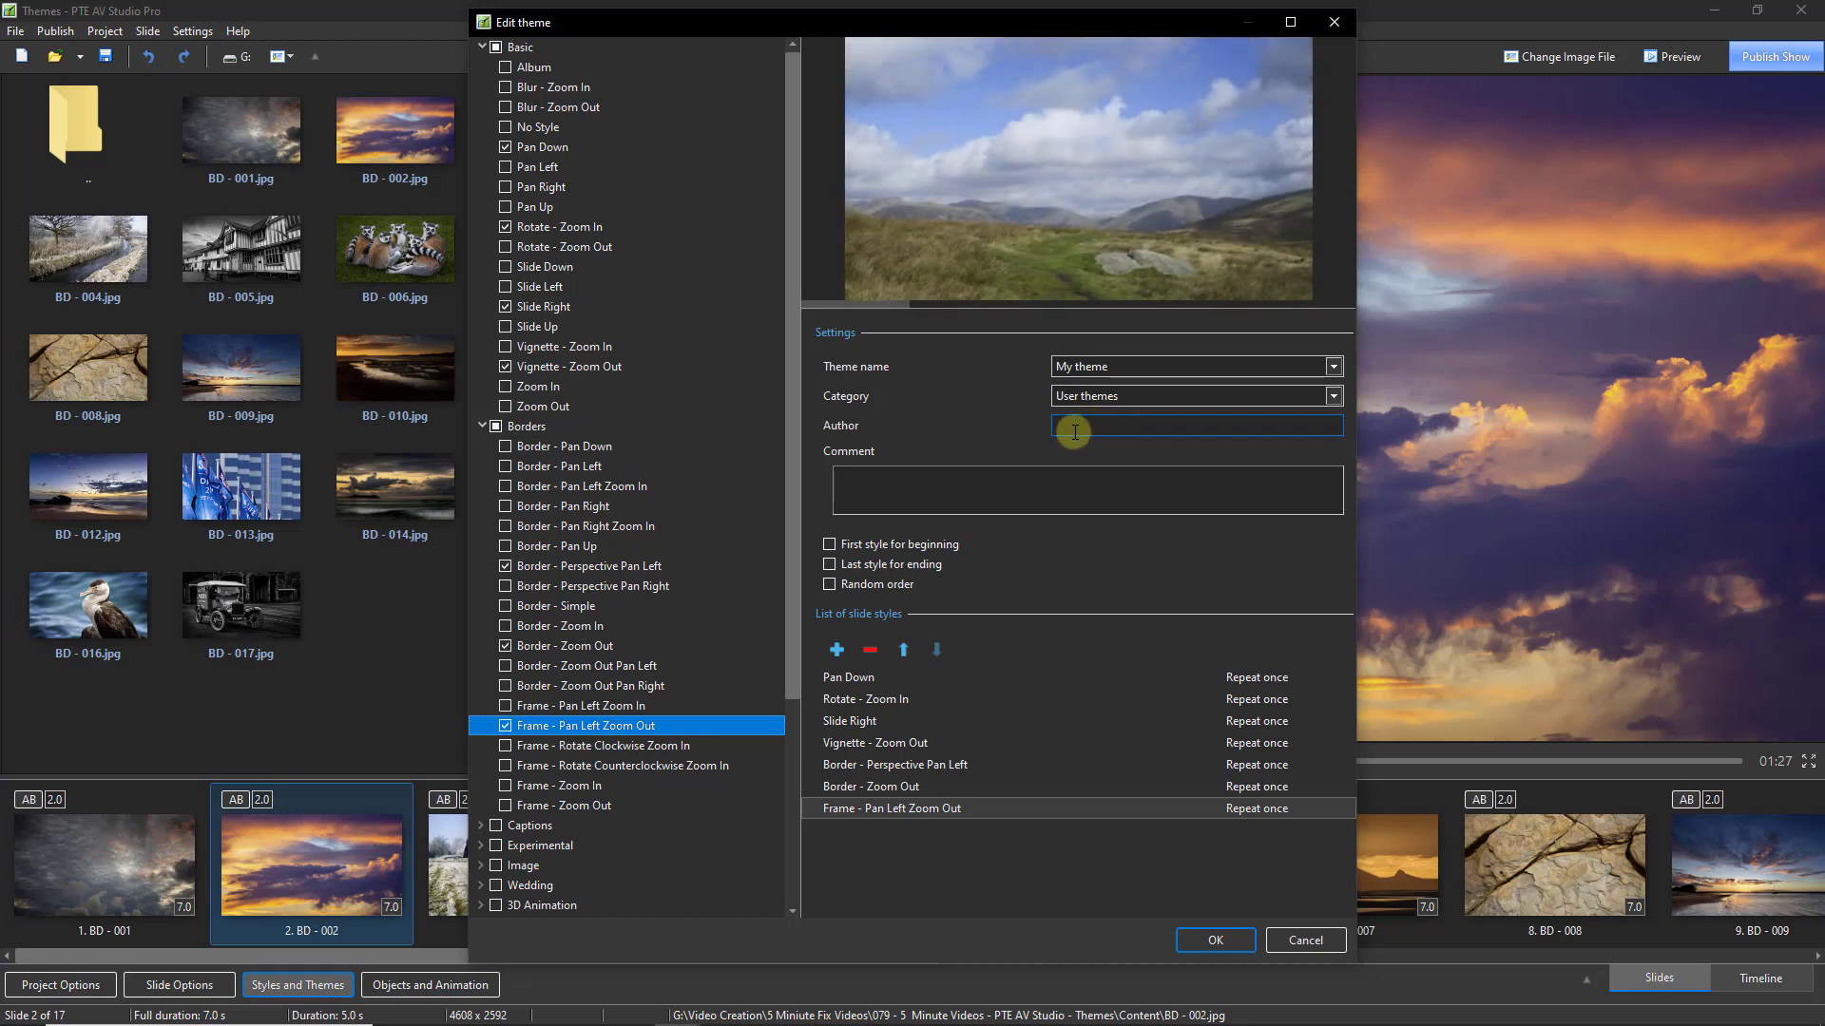
pyautogui.click(889, 480)
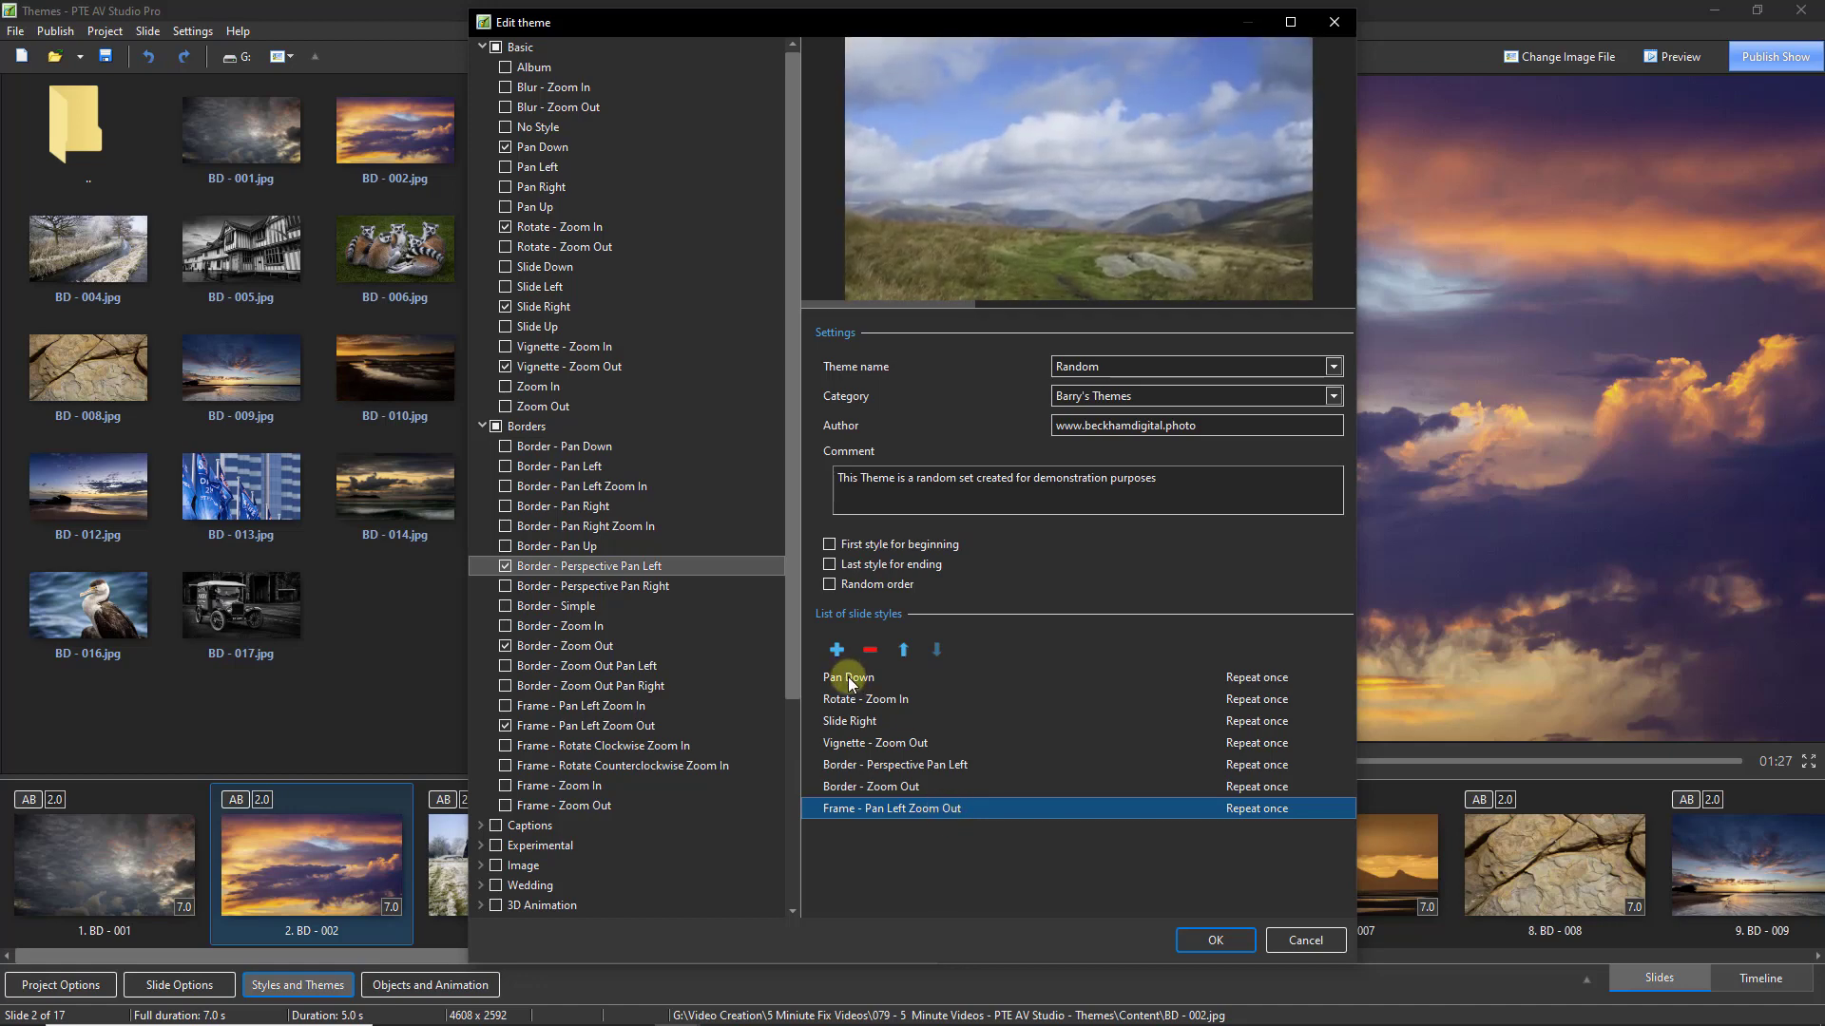
# Move Frame - Pan Left Zoom Out six places up to the top, then save the Random theme.
pyautogui.click(901, 651)
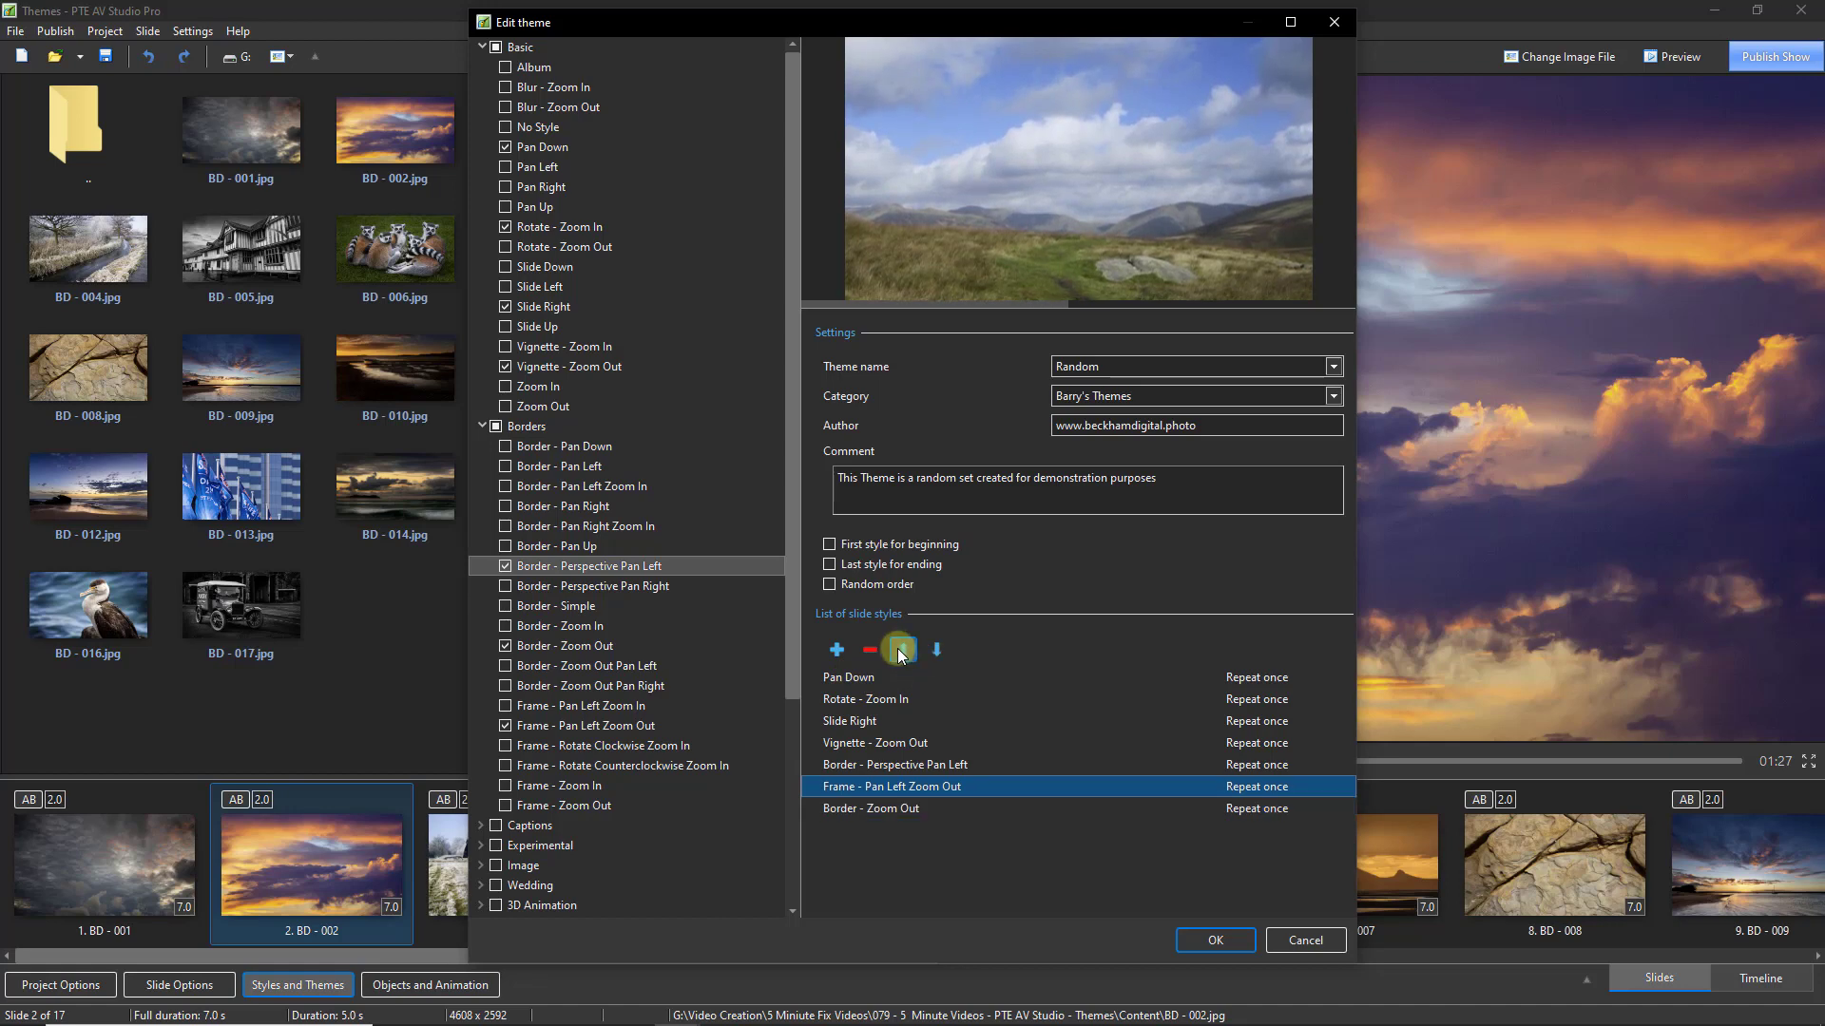
pyautogui.click(901, 651)
pyautogui.click(901, 651)
pyautogui.click(901, 651)
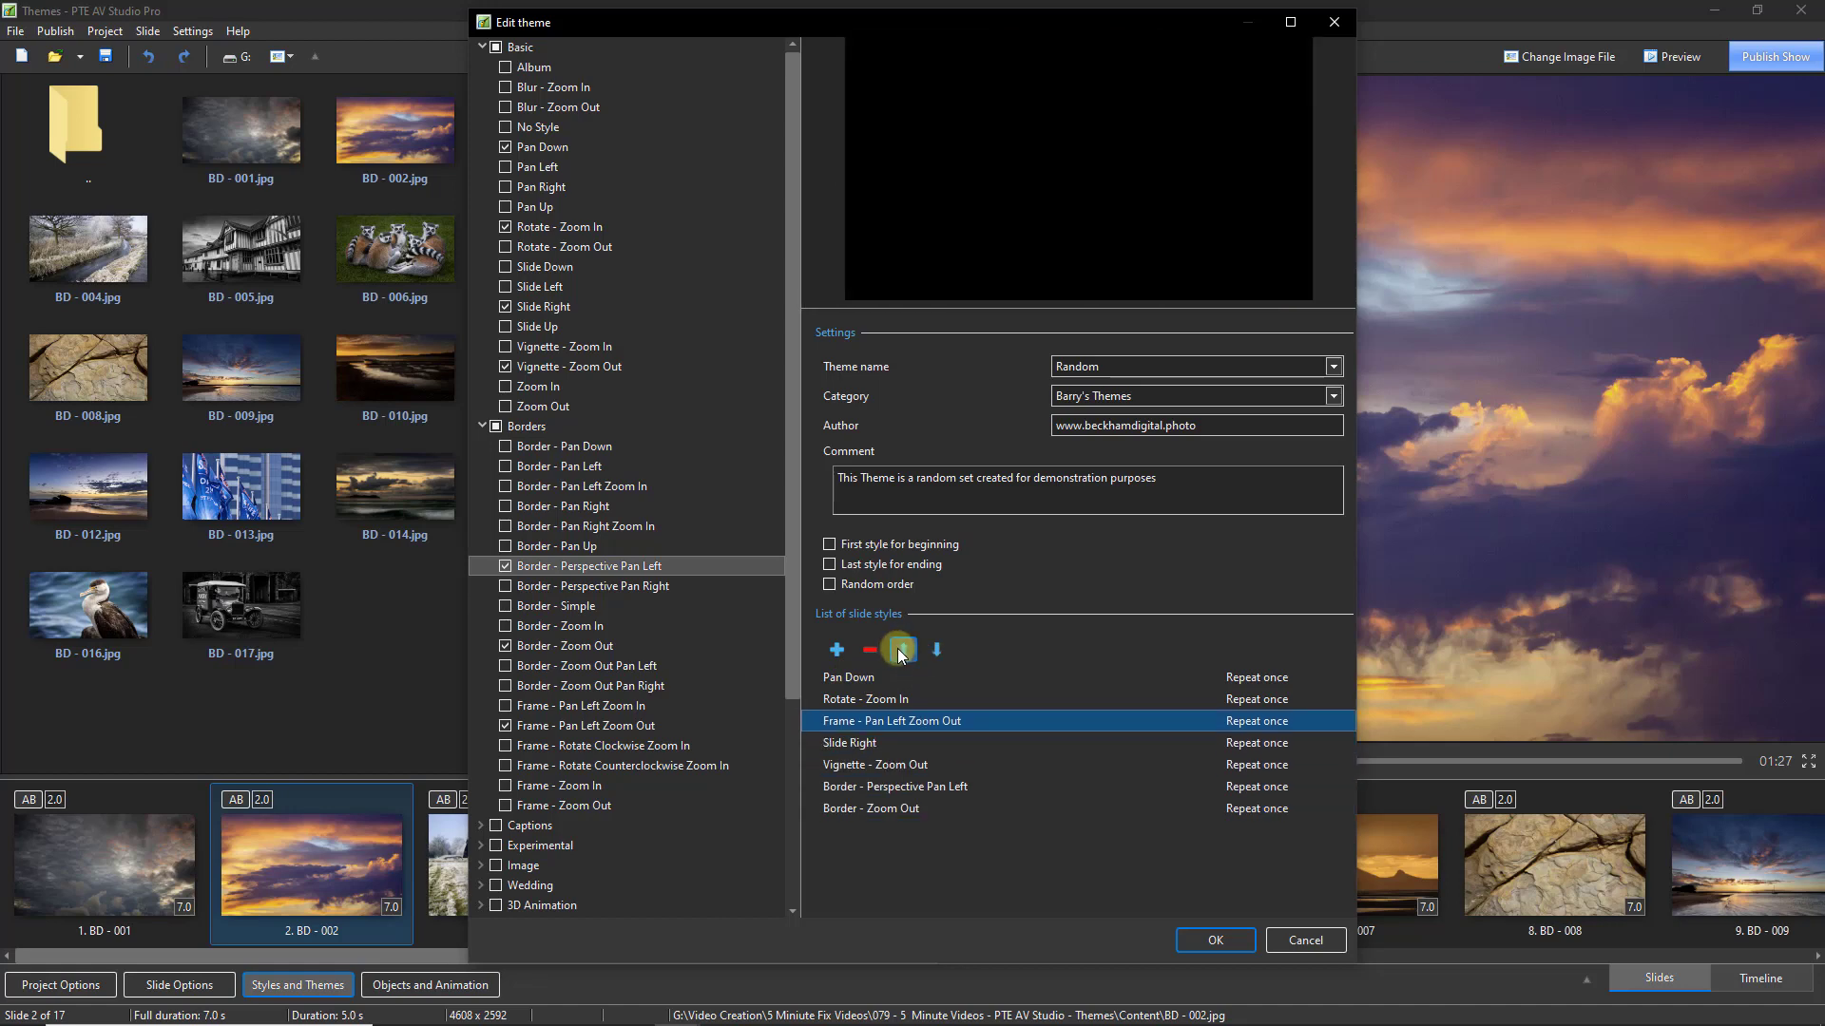
pyautogui.click(901, 651)
pyautogui.click(901, 651)
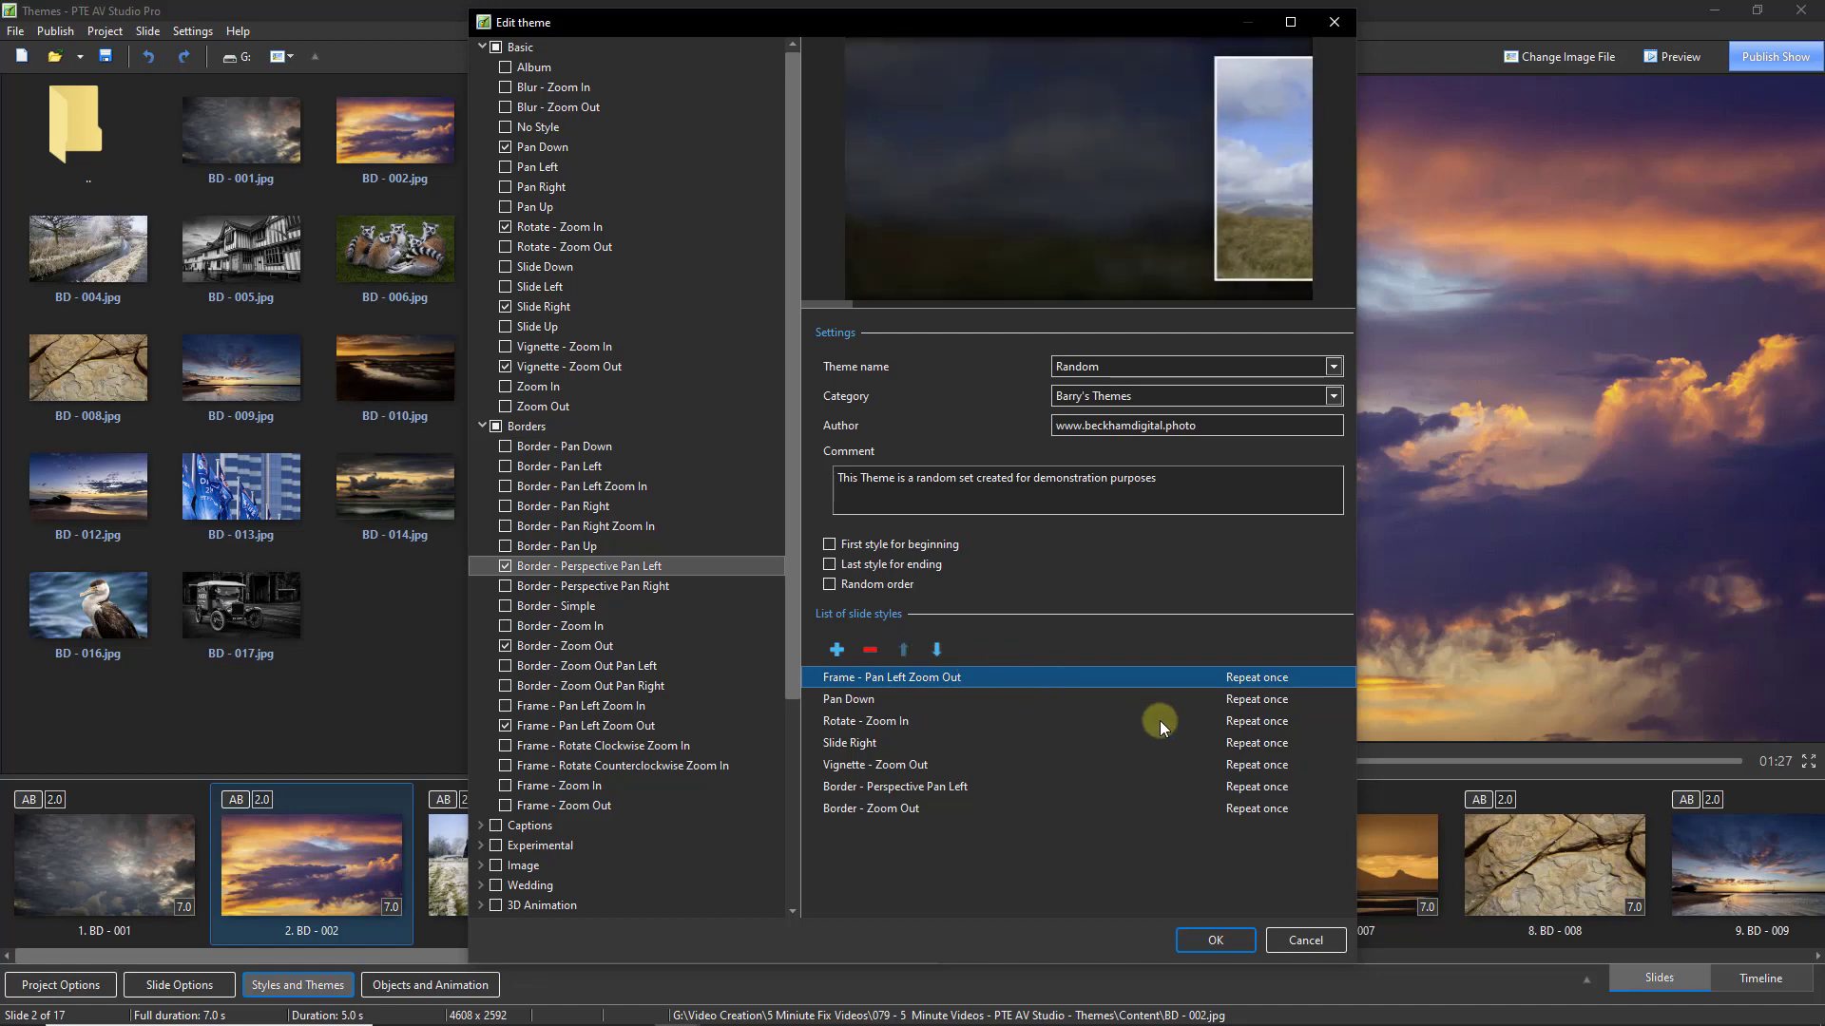
pyautogui.click(1205, 936)
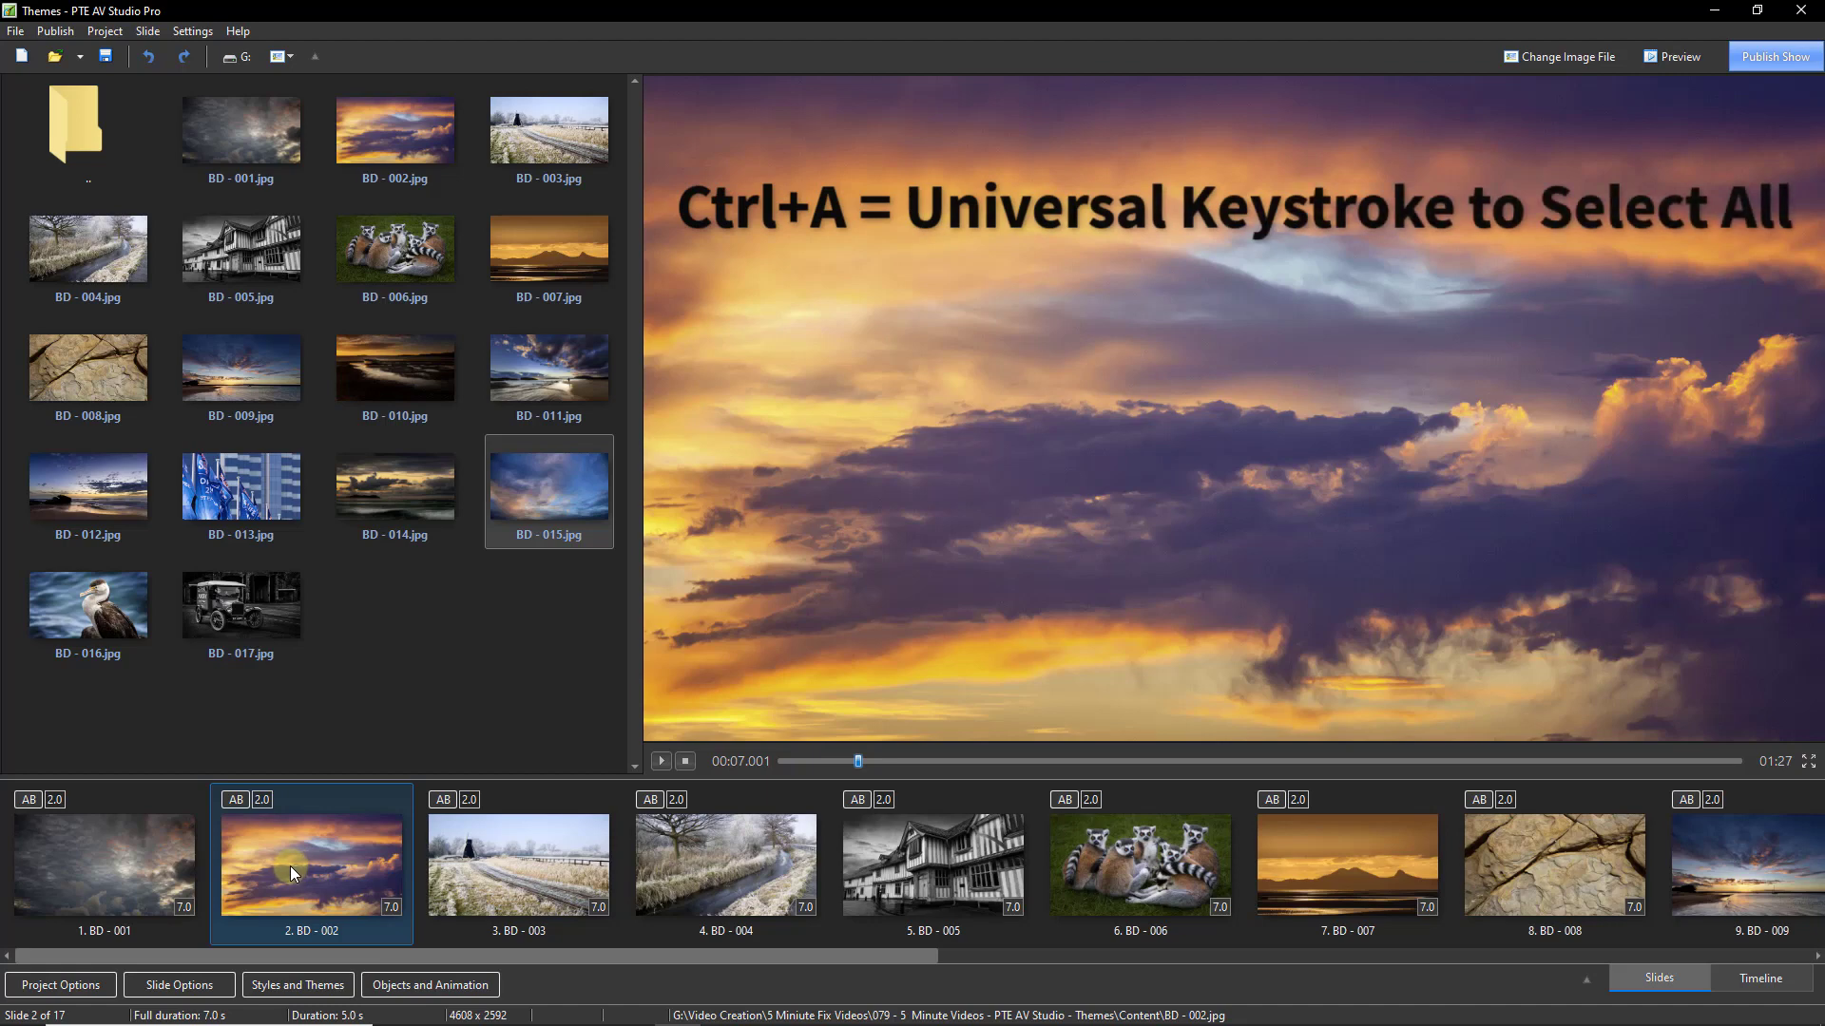
# Select all 17 slides with Ctrl+A and open Styles and Themes for them.
pyautogui.hotkey('ctrl', 'a')
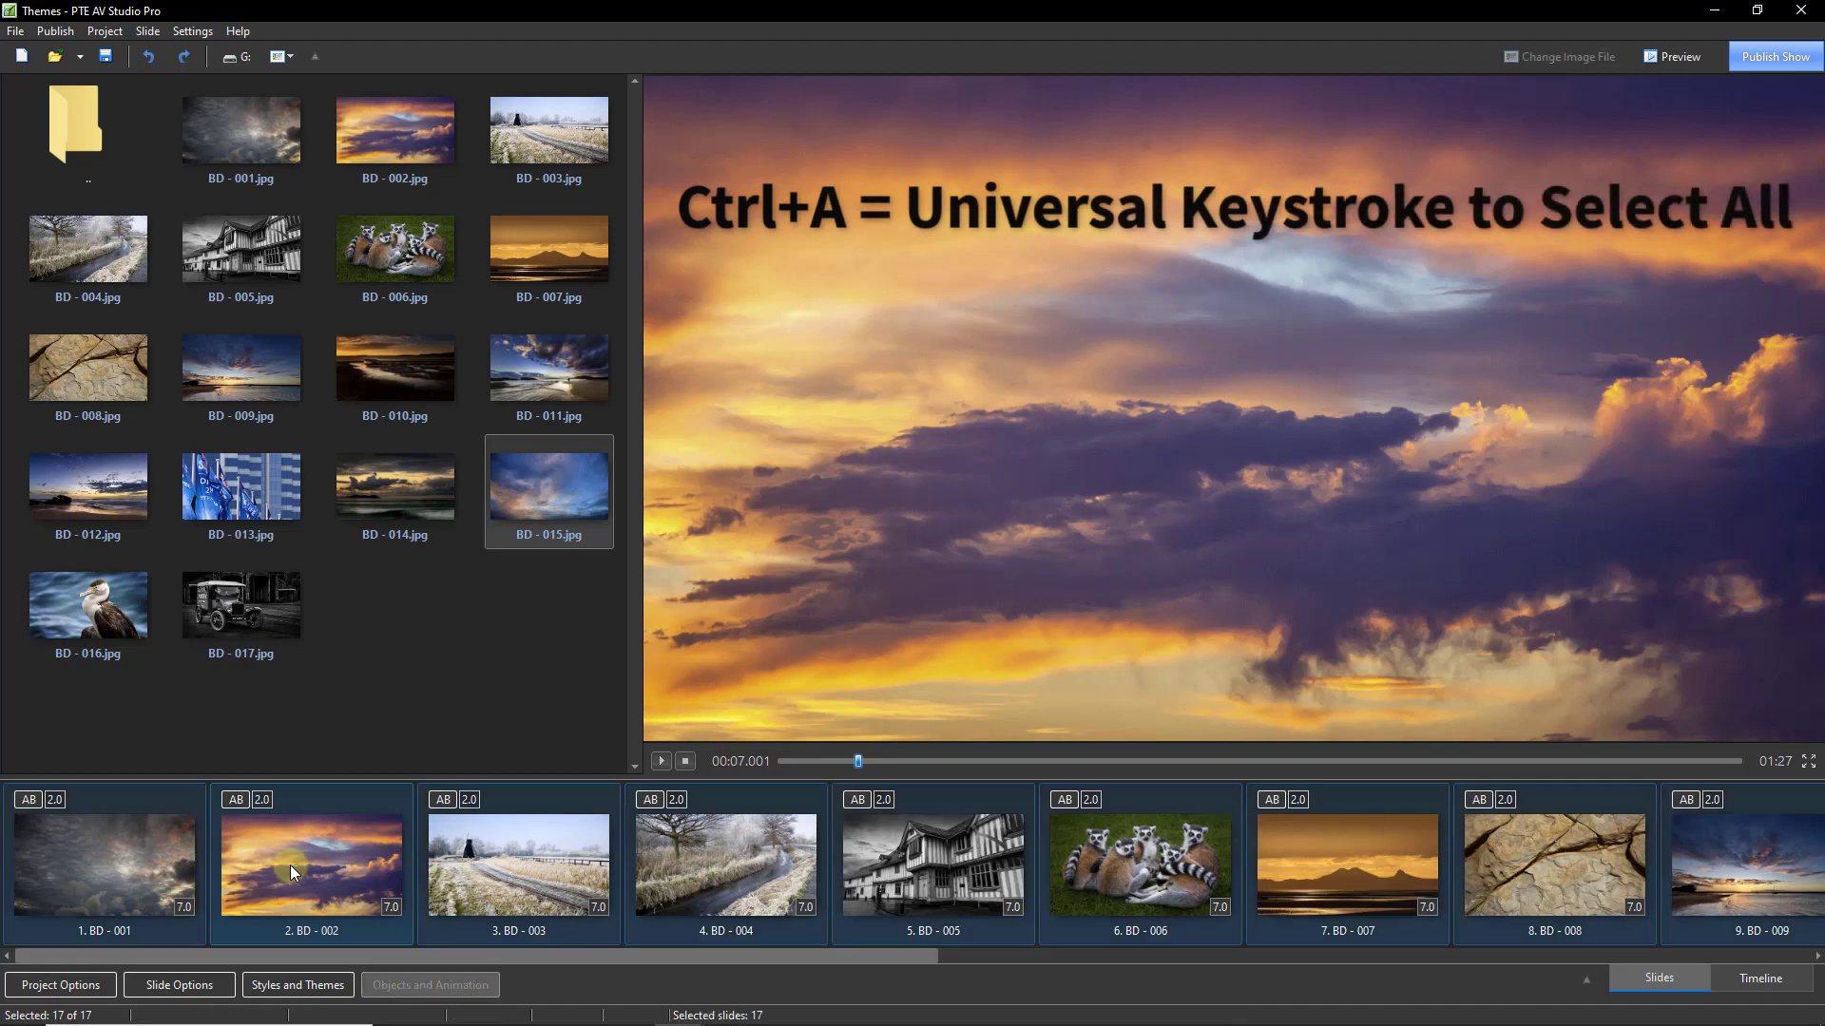
pyautogui.click(302, 981)
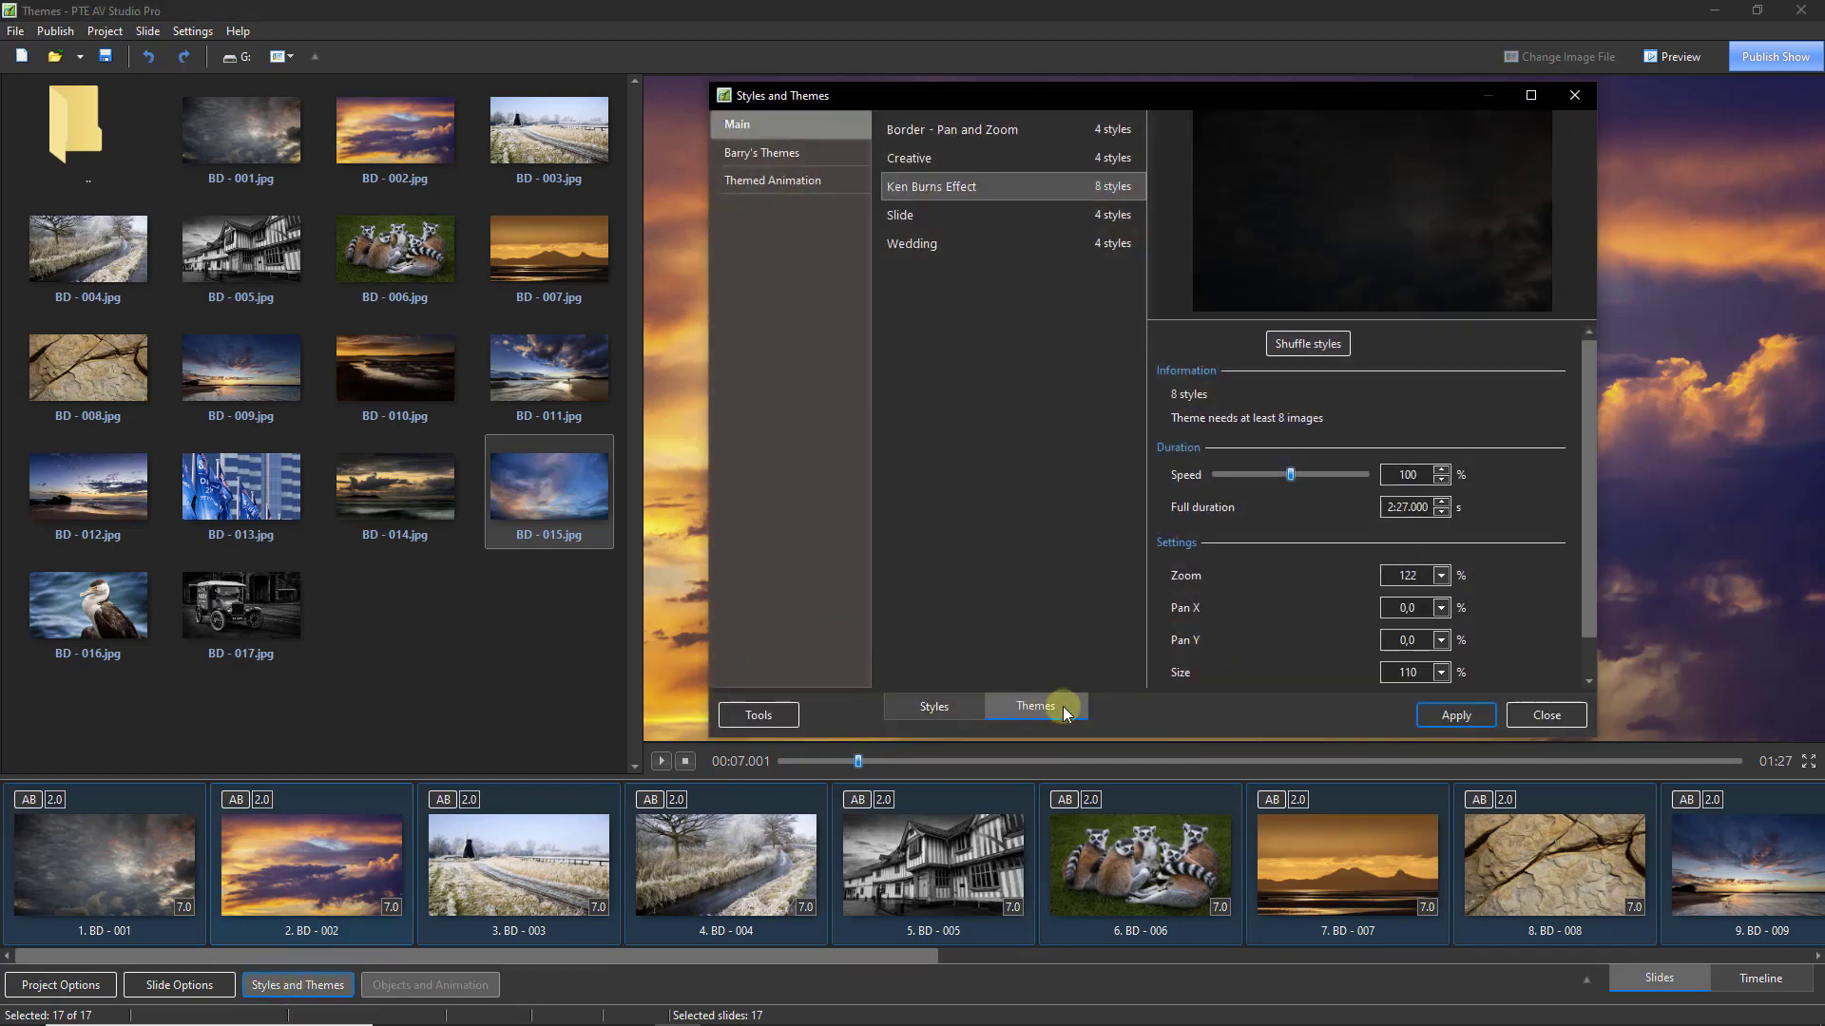
# Apply the Random theme from the new custom category to all 17 slides.
pyautogui.click(807, 153)
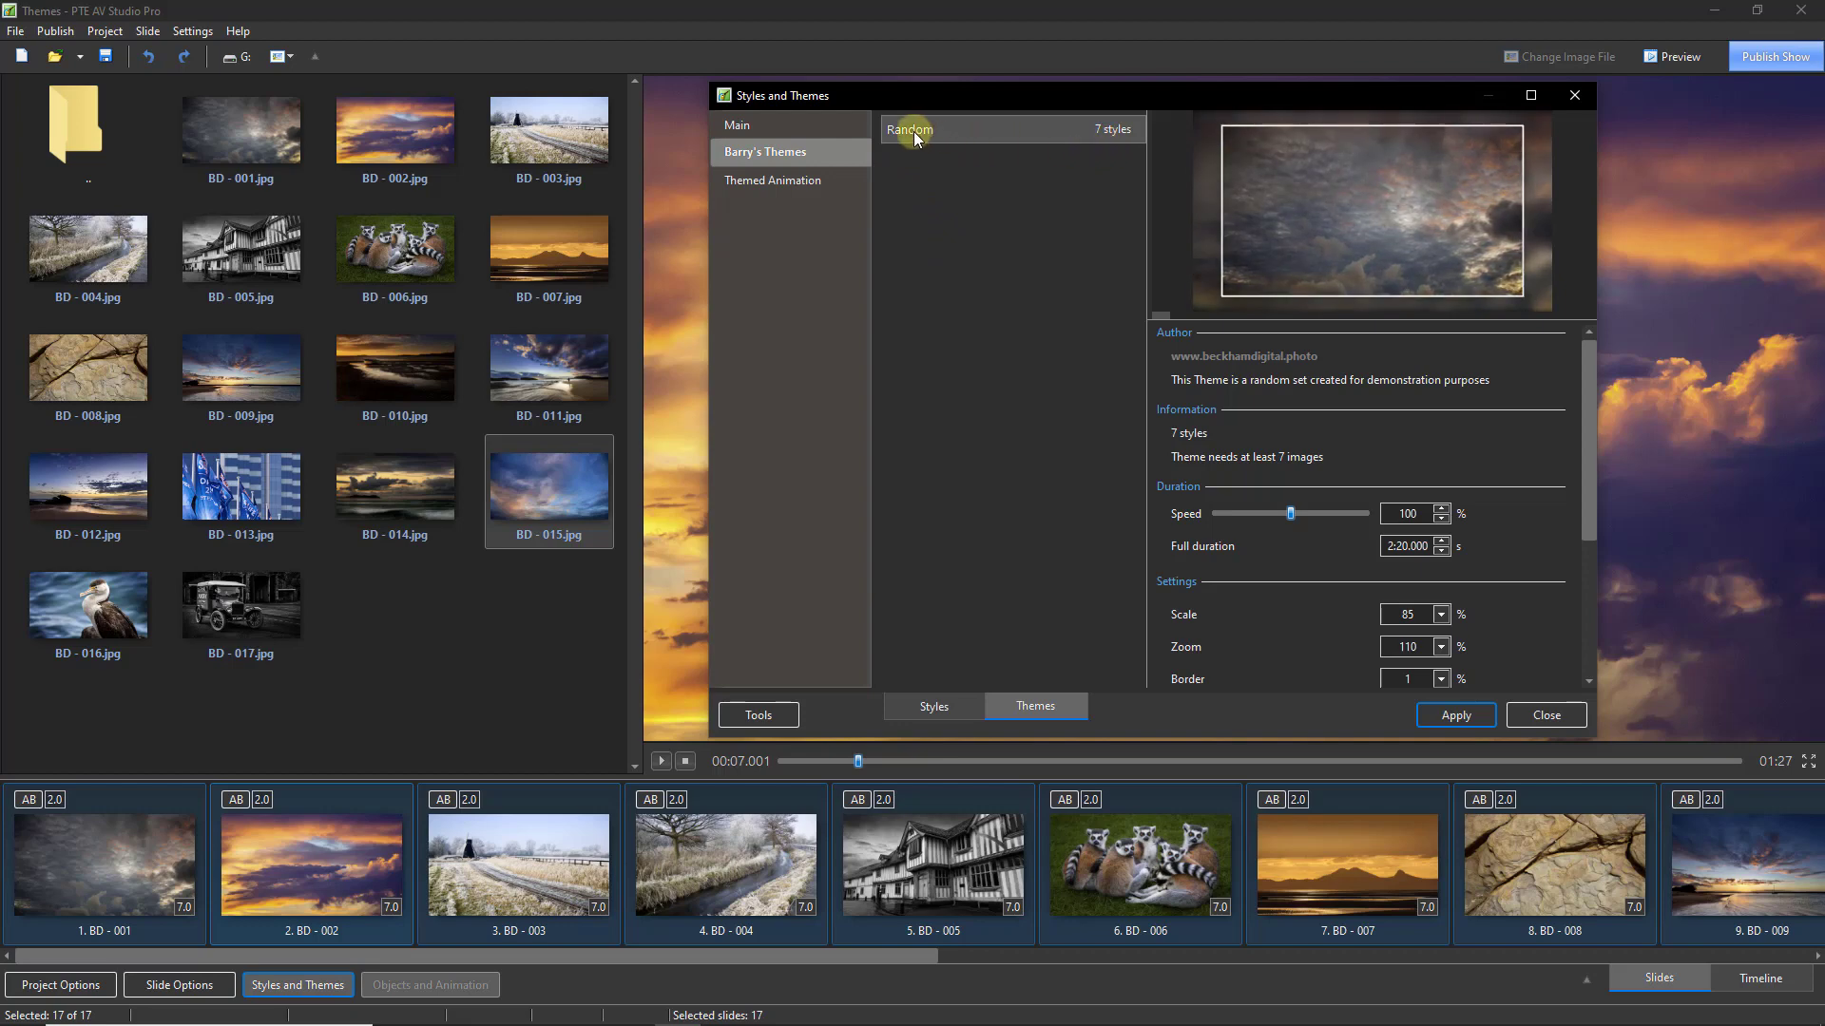
pyautogui.click(1445, 713)
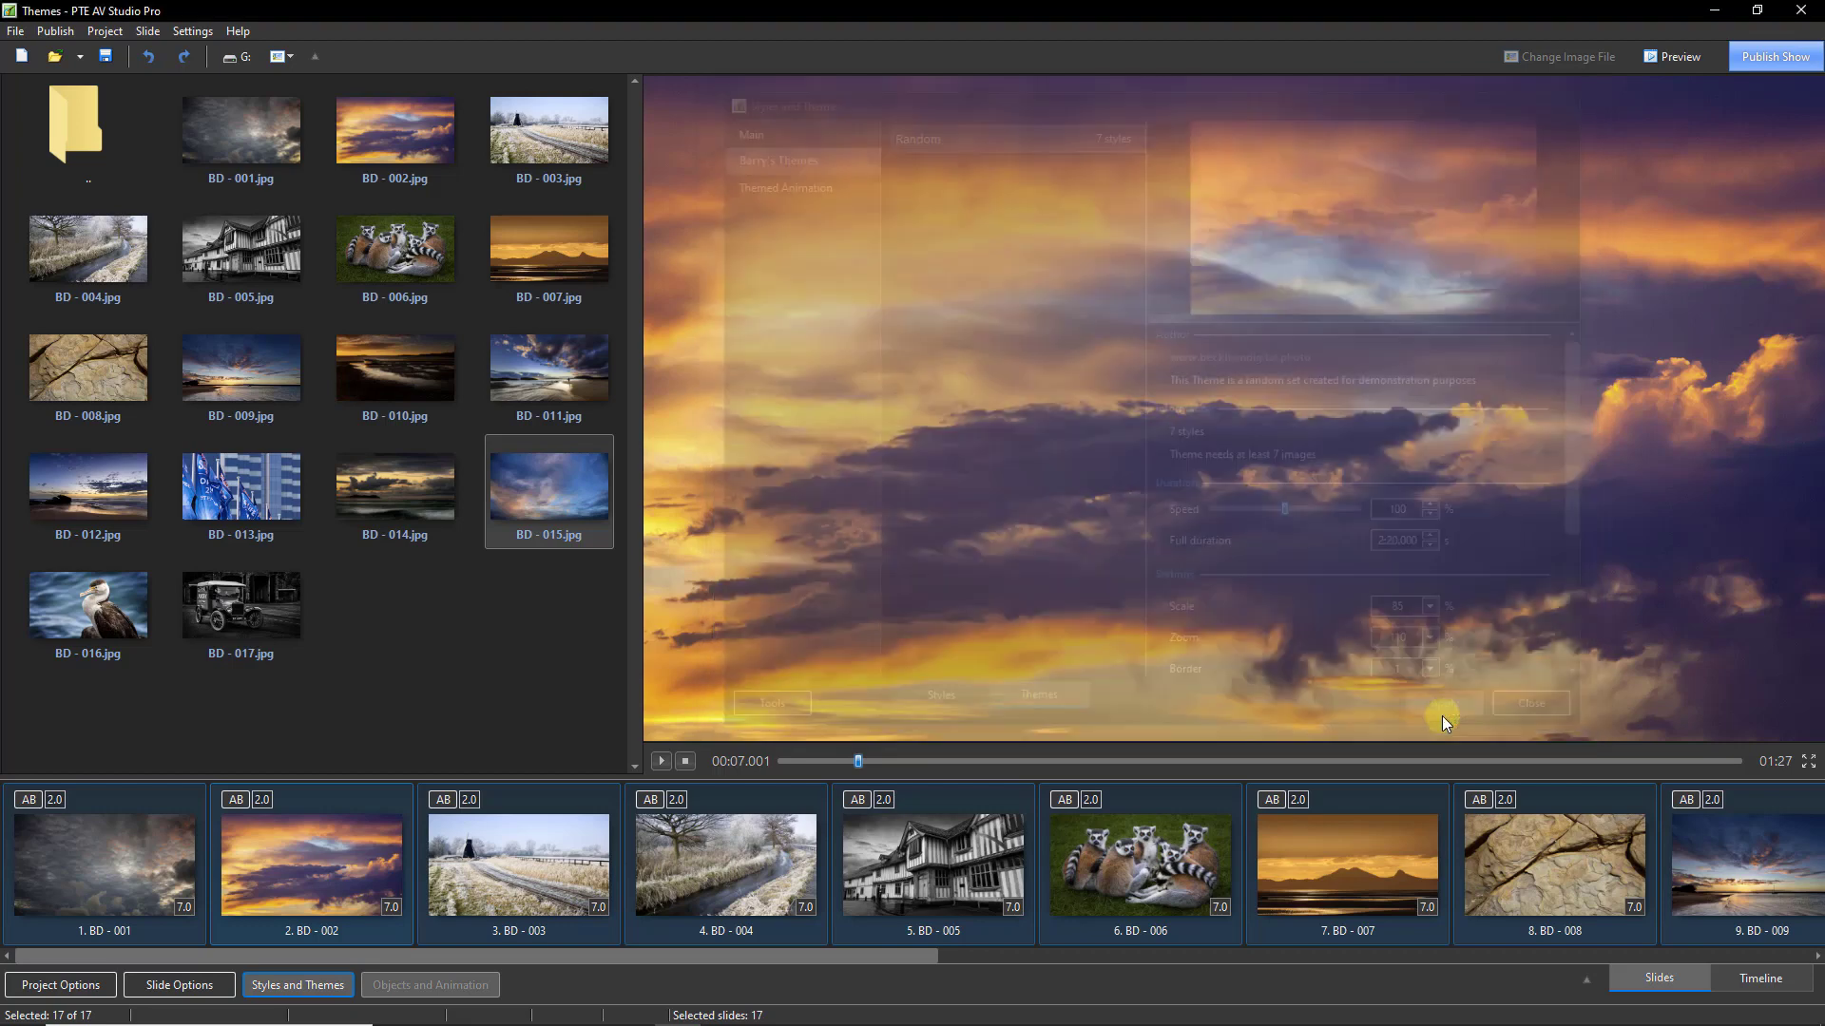